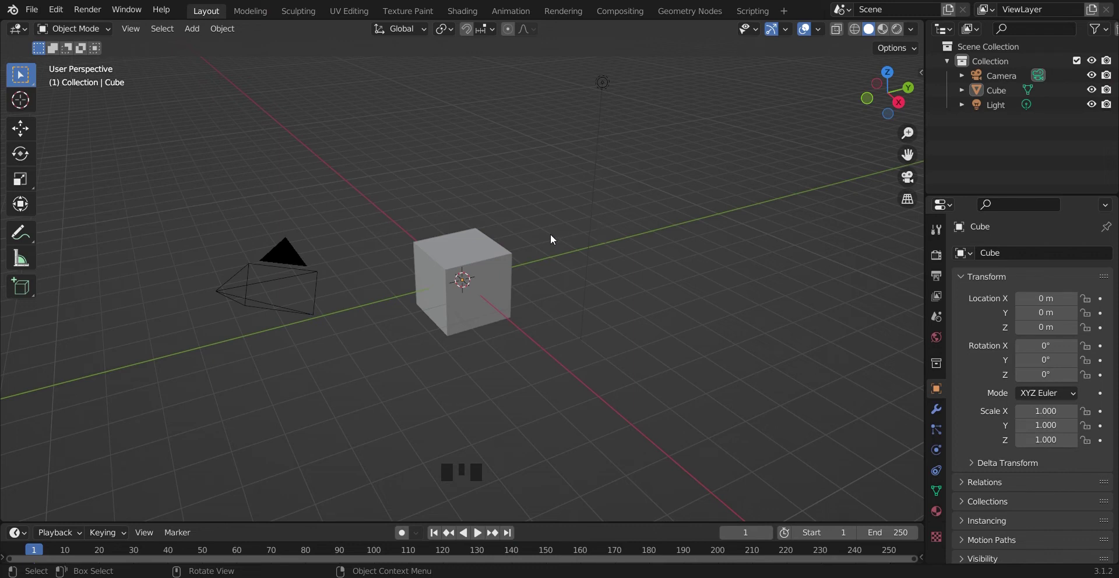
Import the character's FBX file into the scene.
drag(885, 107, 864, 110)
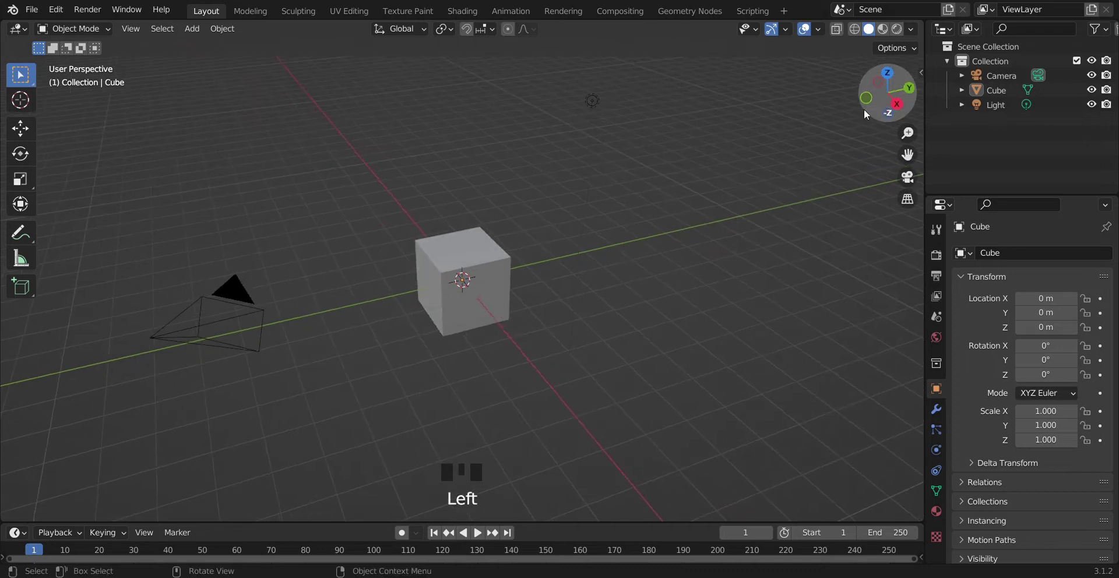
click(31, 9)
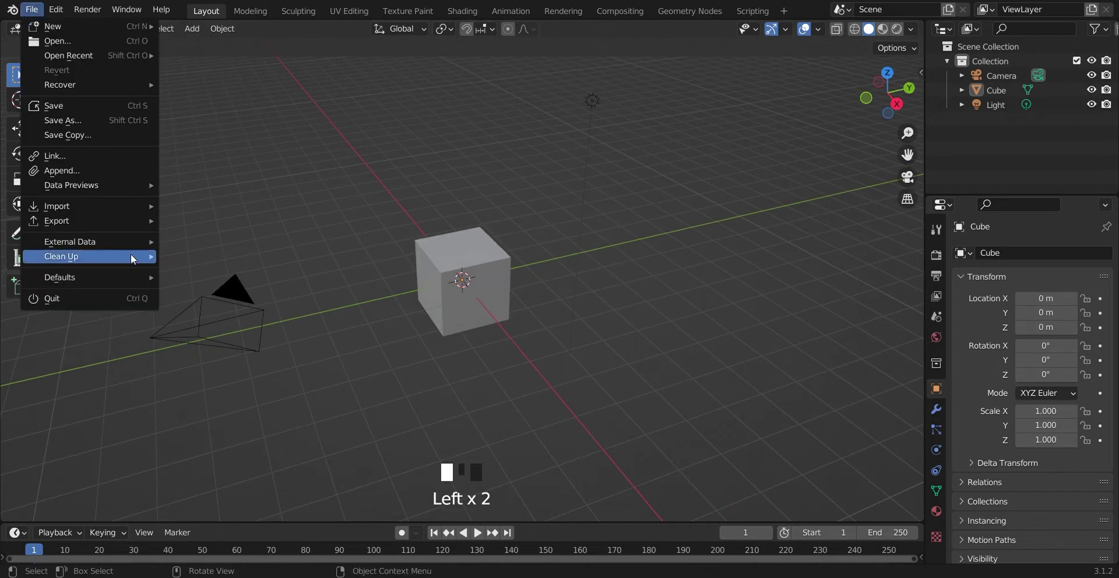
mouse_move(131, 204)
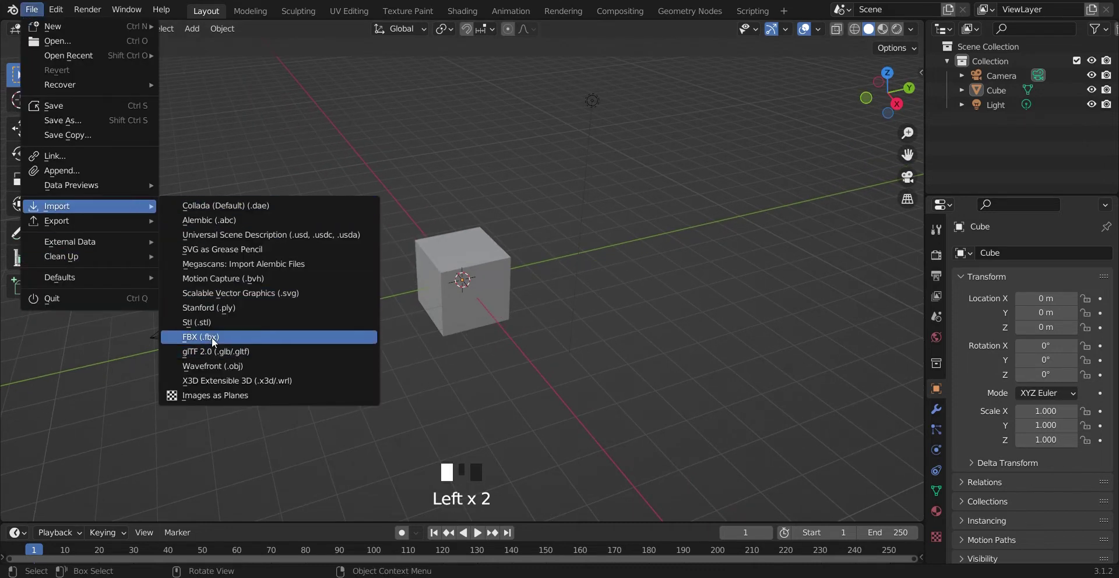
click(242, 337)
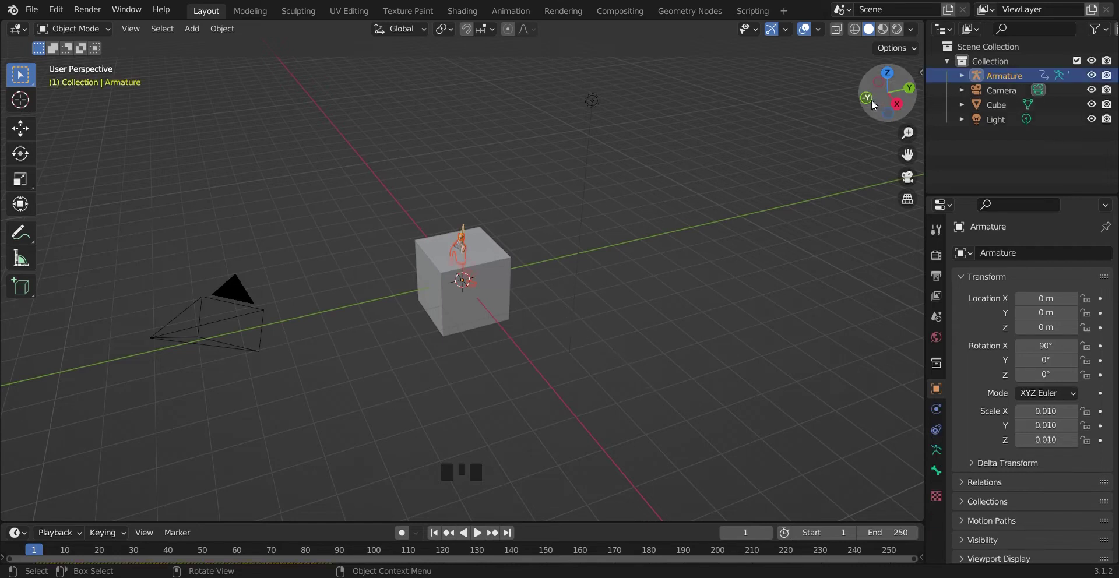
Delete the default cube that surrounds the imported character.
drag(871, 100, 568, 72)
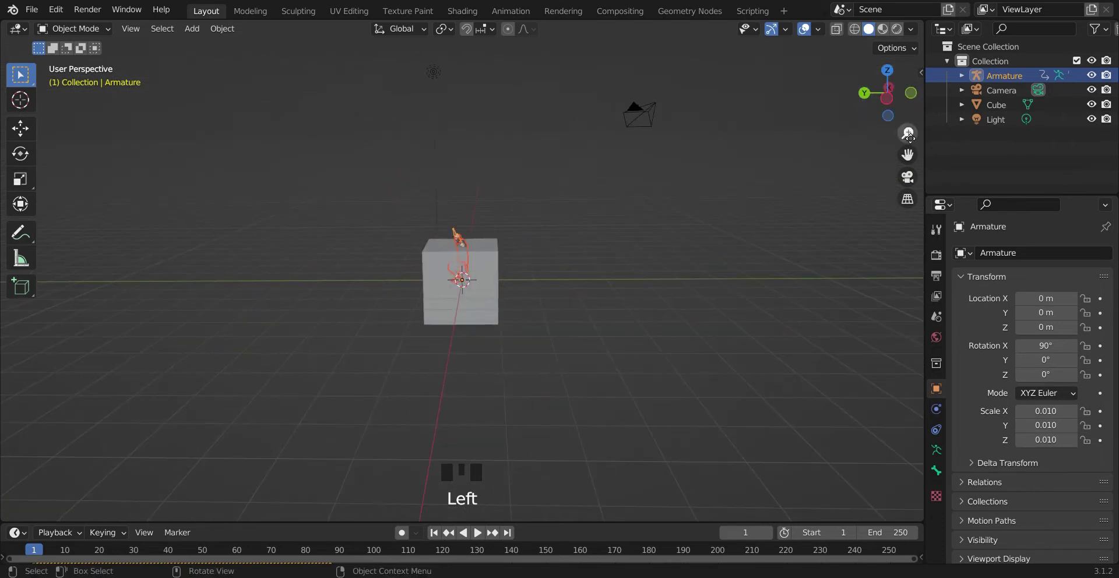
drag(907, 132, 874, 112)
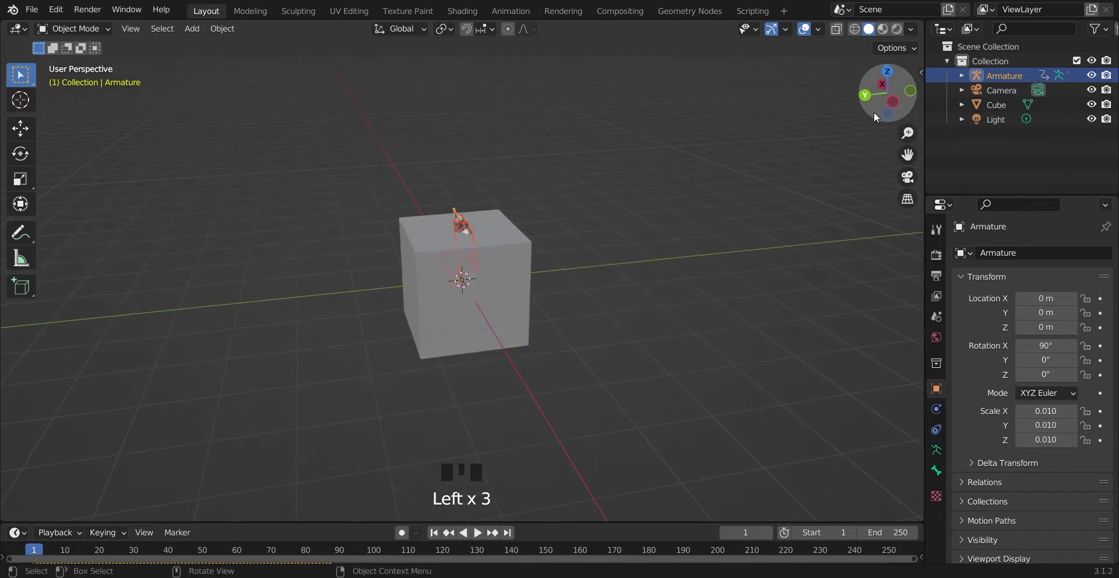
scroll(908, 134, up, 2)
click(491, 253)
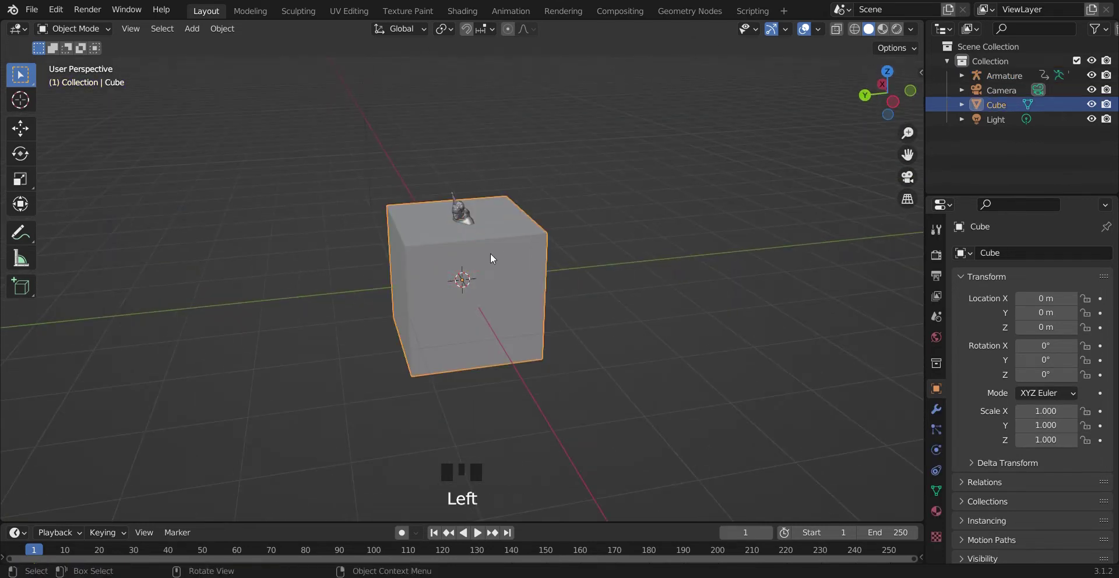
key(x)
click(481, 256)
Place the 3D cursor on the ground beside the character's feet and add a mesh plane there.
drag(907, 132, 907, 52)
click(20, 99)
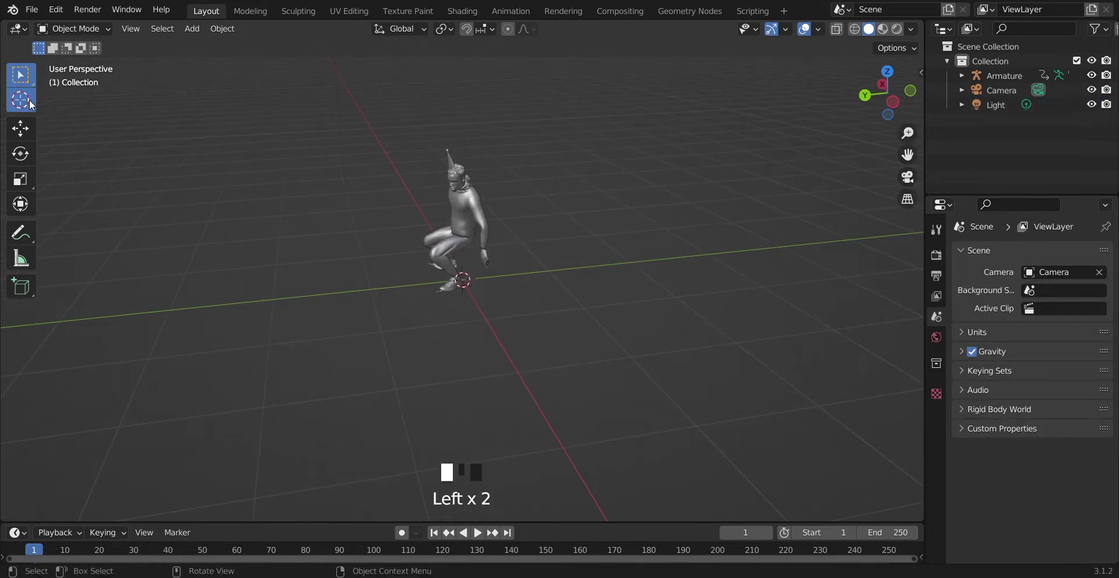
click(405, 283)
key(shift+a)
click(456, 283)
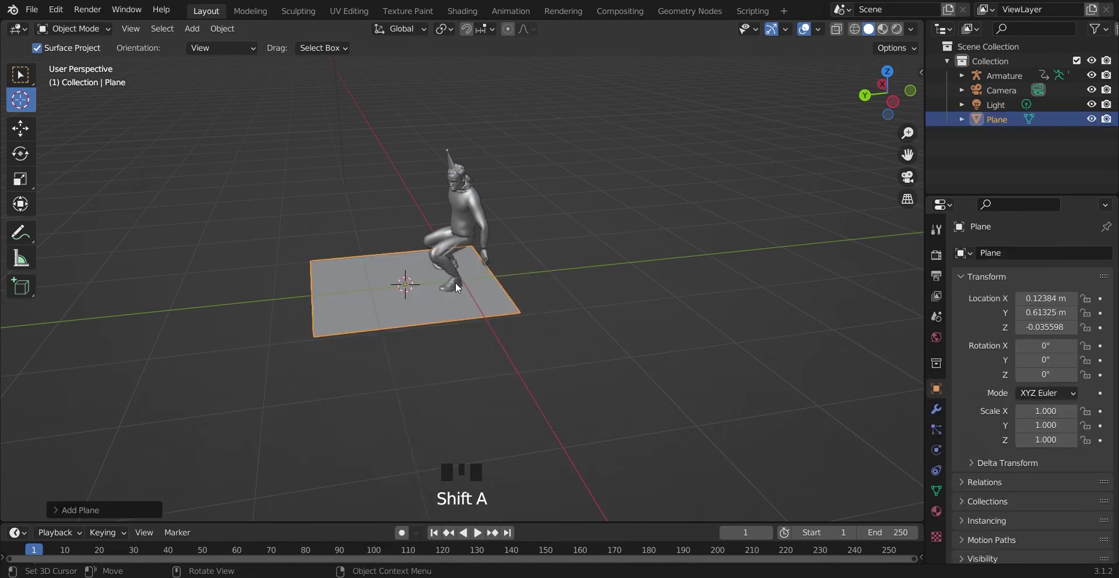
Scale the floor plane to about 3.96 and move it along Y to about -0.34 m, under the character.
key(s)
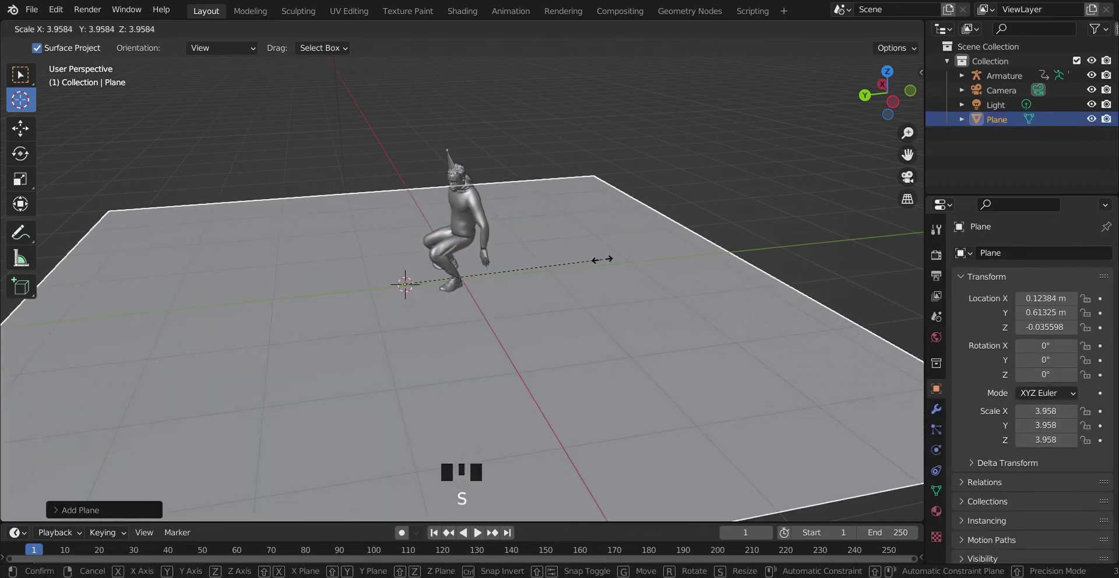
click(600, 281)
click(20, 128)
drag(364, 285, 481, 277)
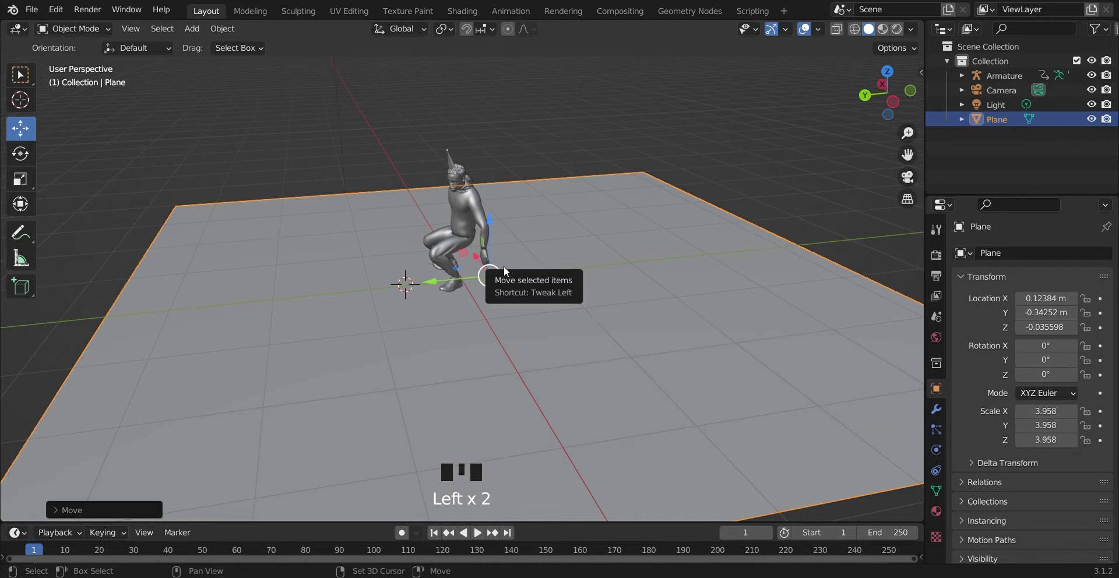
Add a second mesh plane scaled to about 3.12 and raise it to about 1.06 m on Z.
key(shift+a)
mouse_move(477, 261)
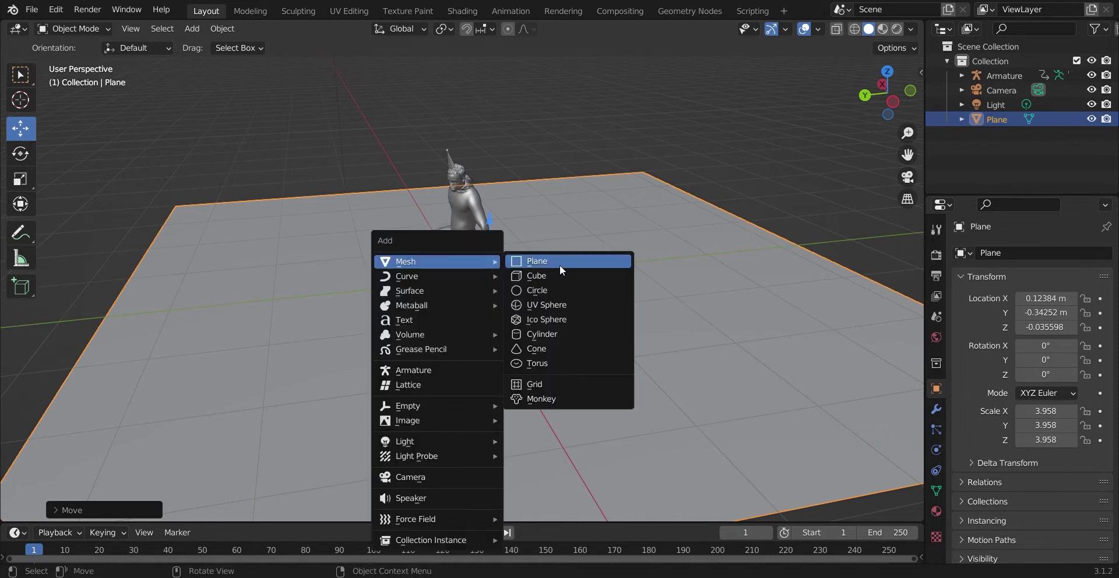
click(526, 263)
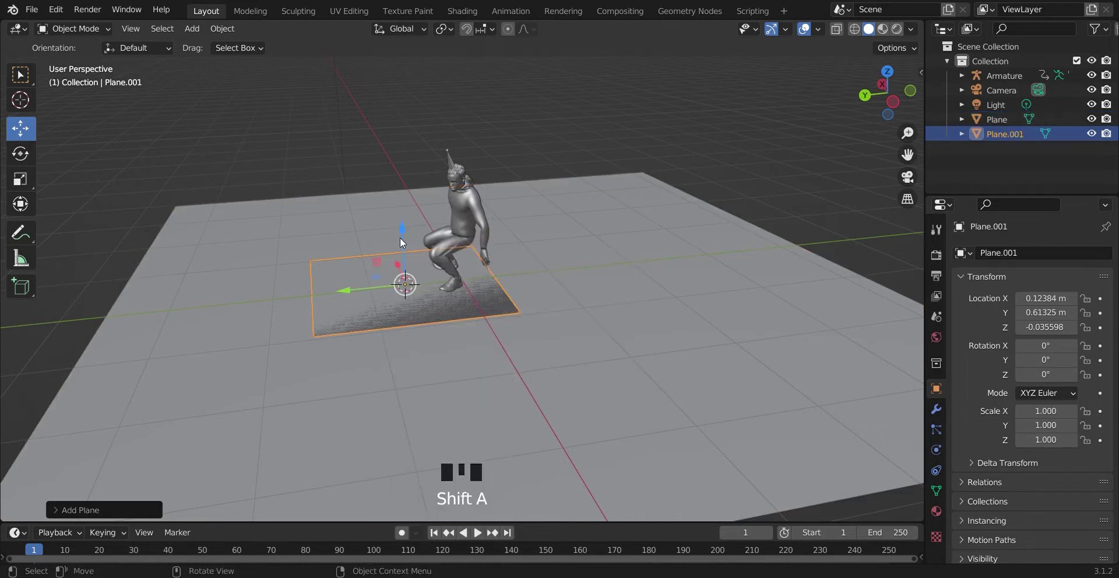
key(s)
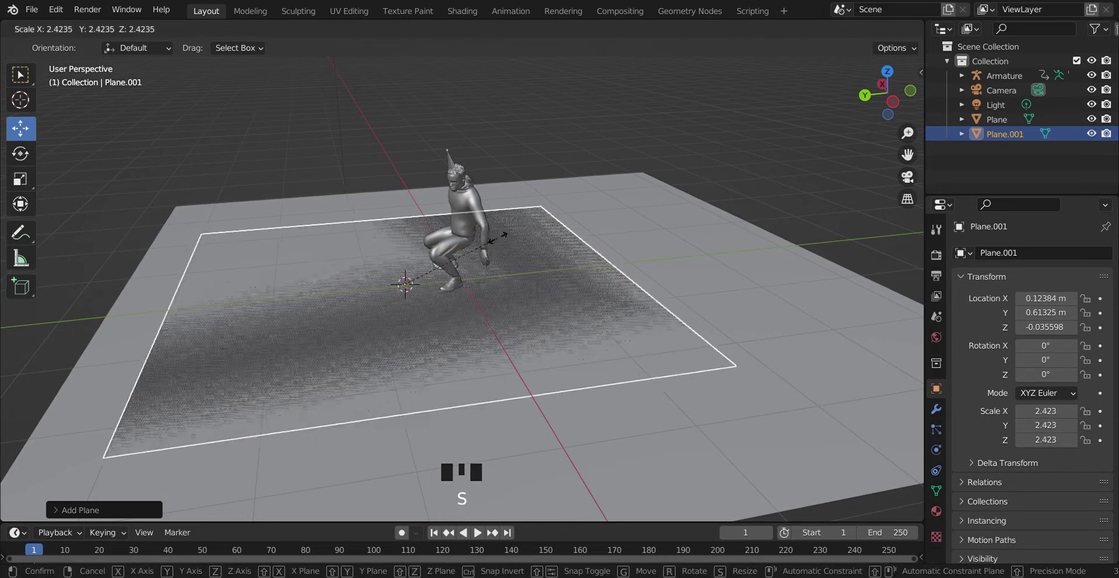
click(527, 231)
drag(409, 227, 418, 129)
key(r)
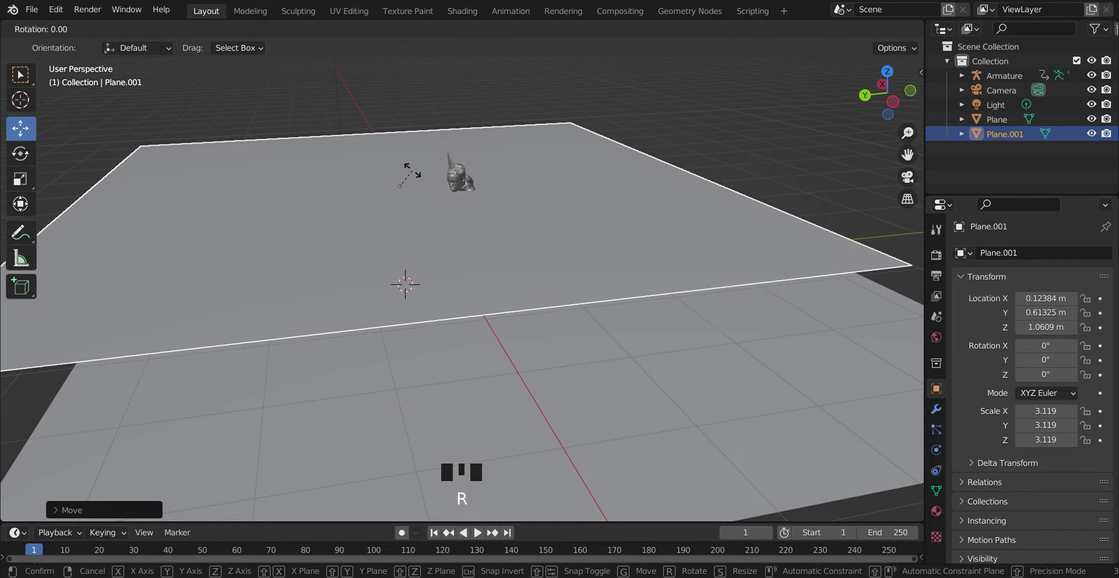
key(r)
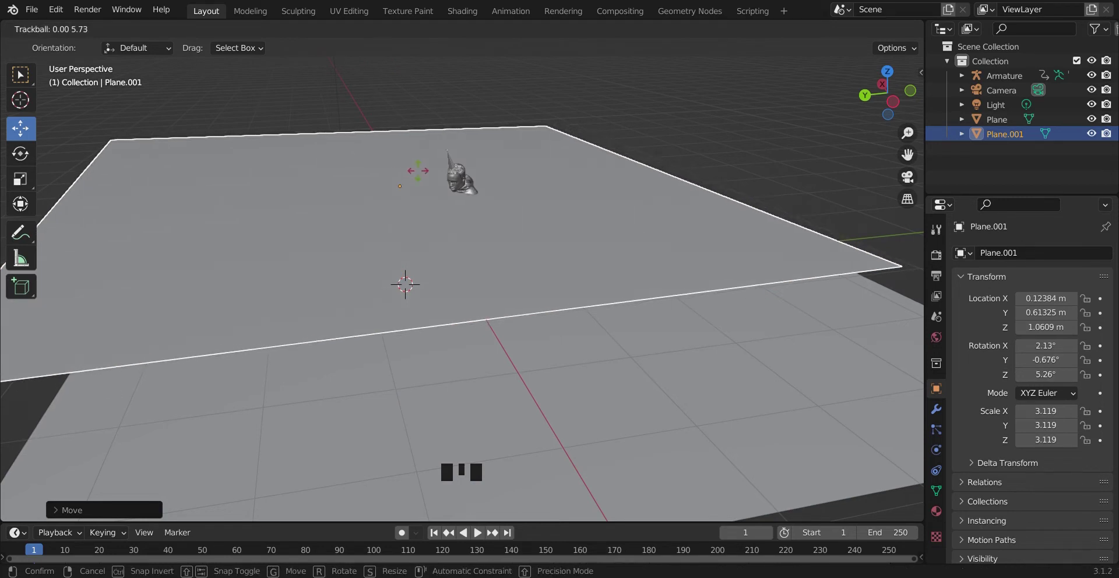
click(407, 171)
key(ctrl+z)
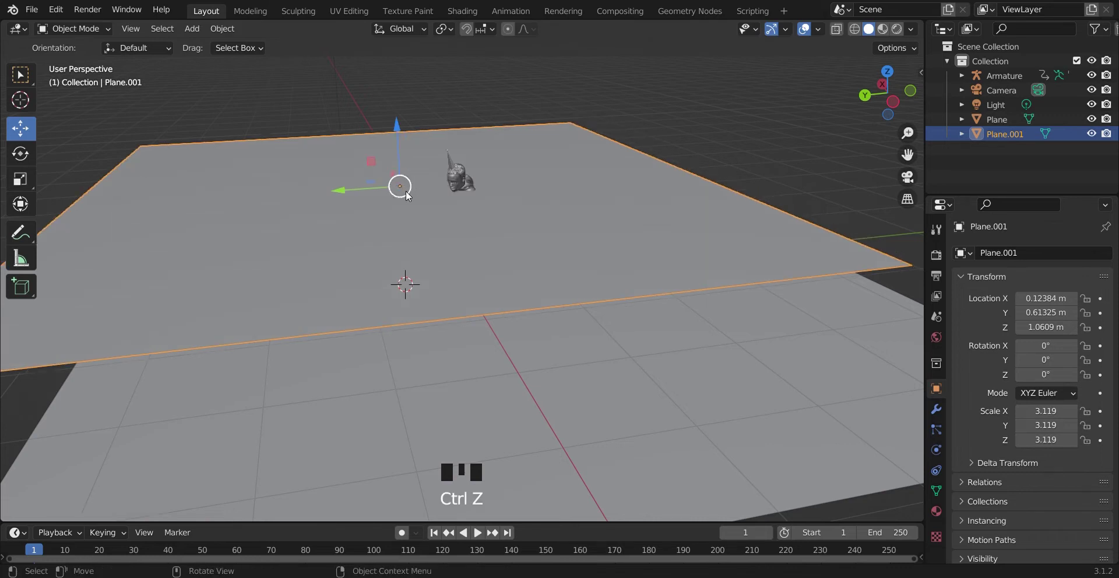
Rotate the raised plane 90° about X and move it along Y to about -0.19 m as a wall behind the character.
key(r)
text(x)
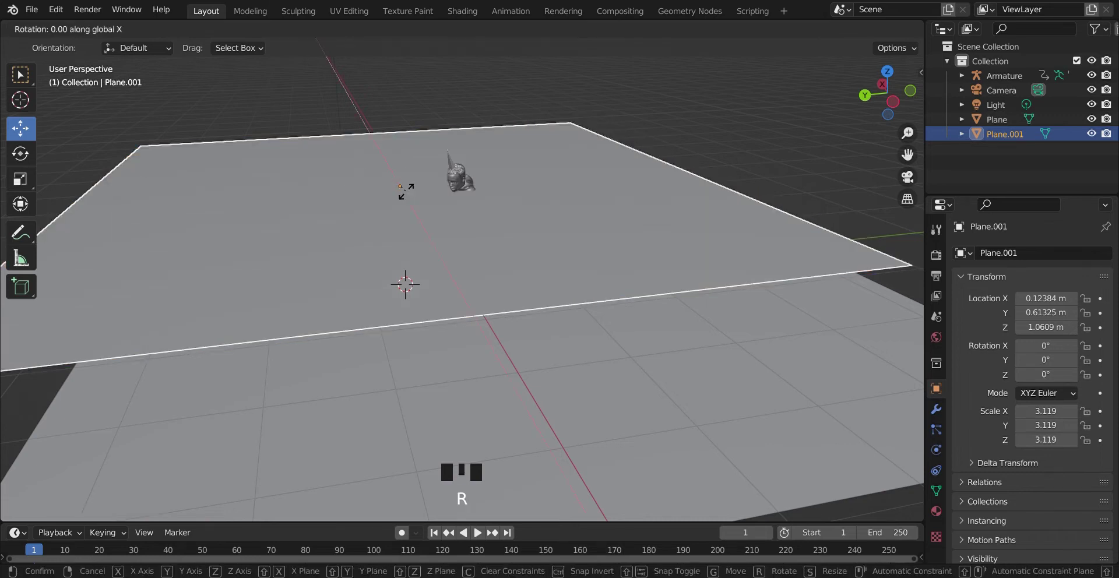
text(90)
key(Return)
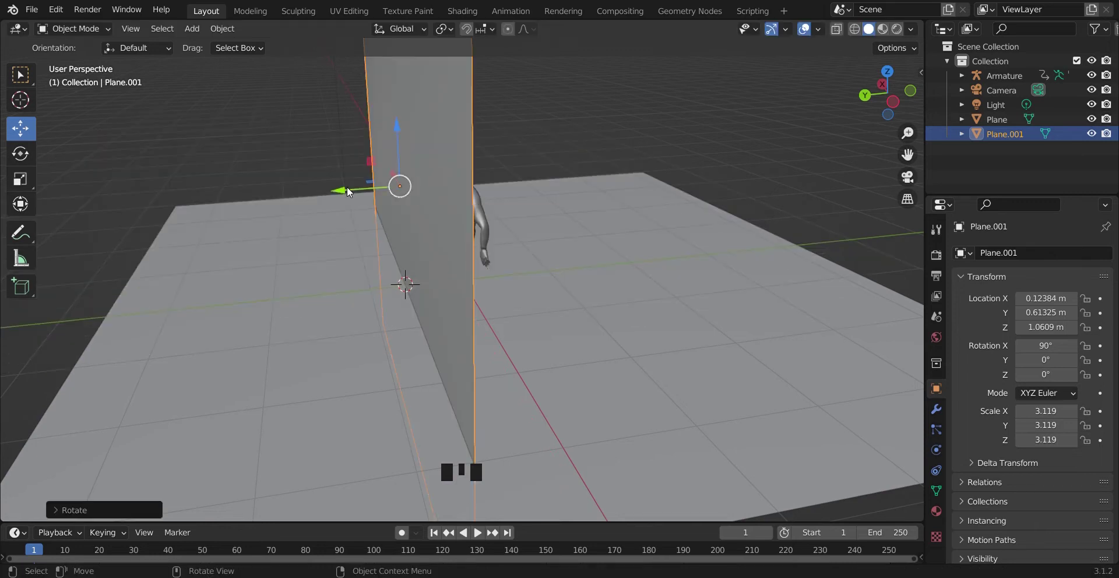
drag(348, 186, 521, 183)
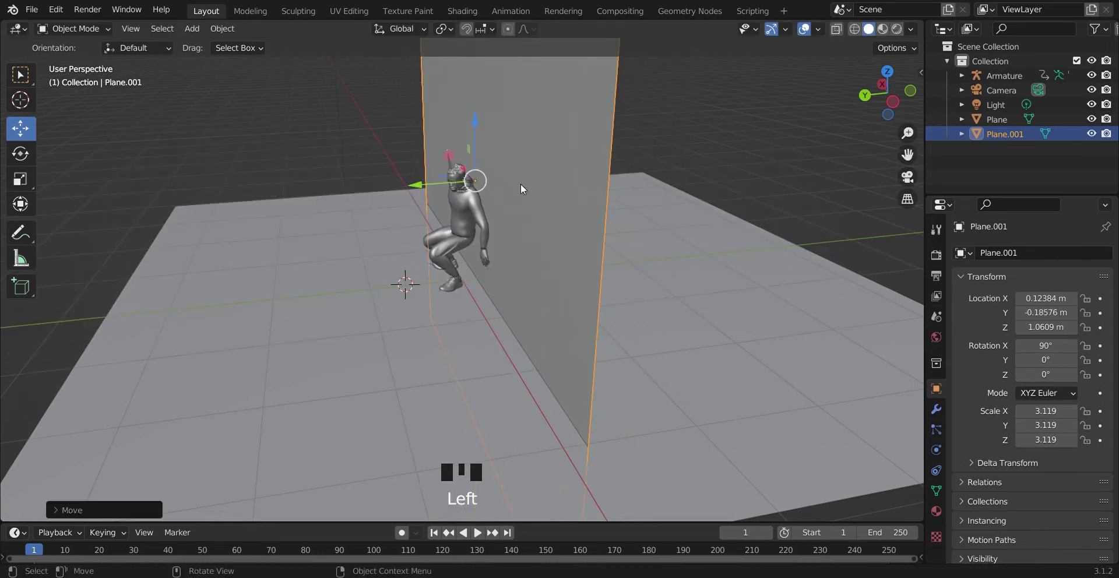
Preview the character up close with Material Preview shading and set the viewport to Rendered shading.
drag(892, 96, 925, 90)
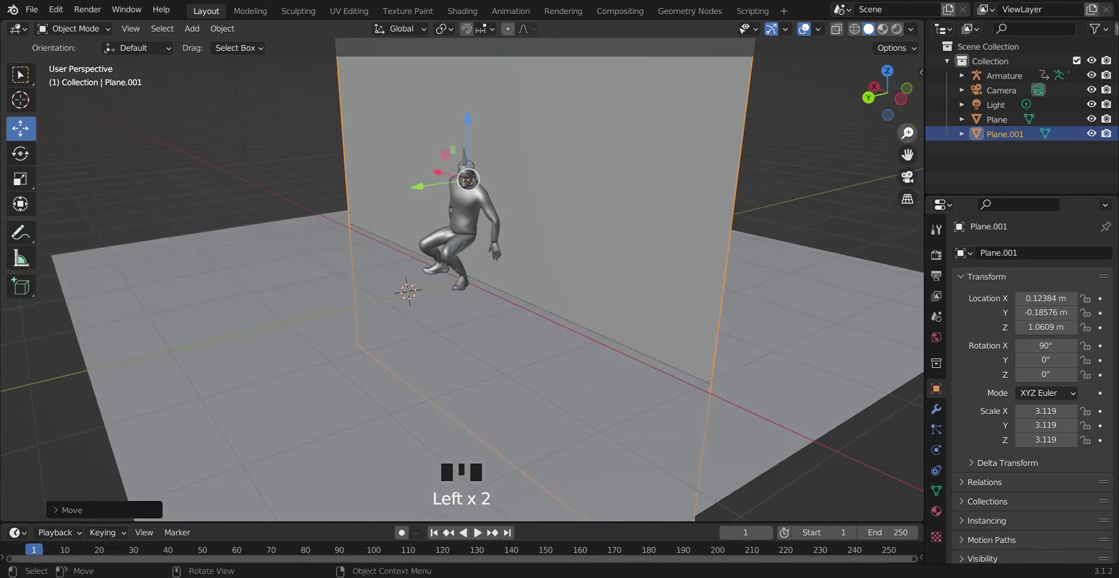
drag(906, 134, 906, 58)
drag(907, 155, 913, 350)
click(882, 30)
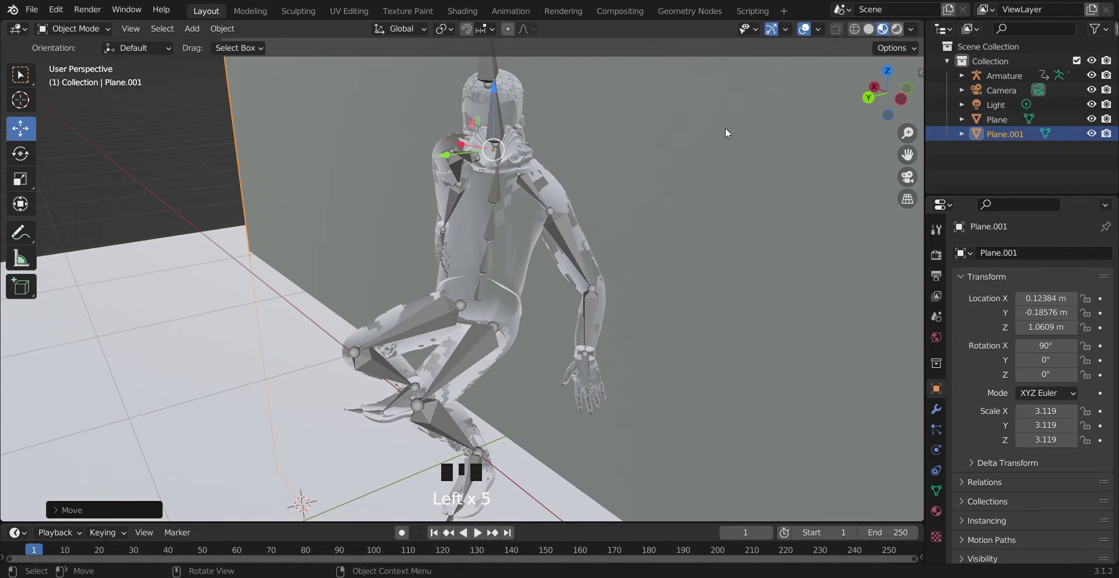
click(897, 29)
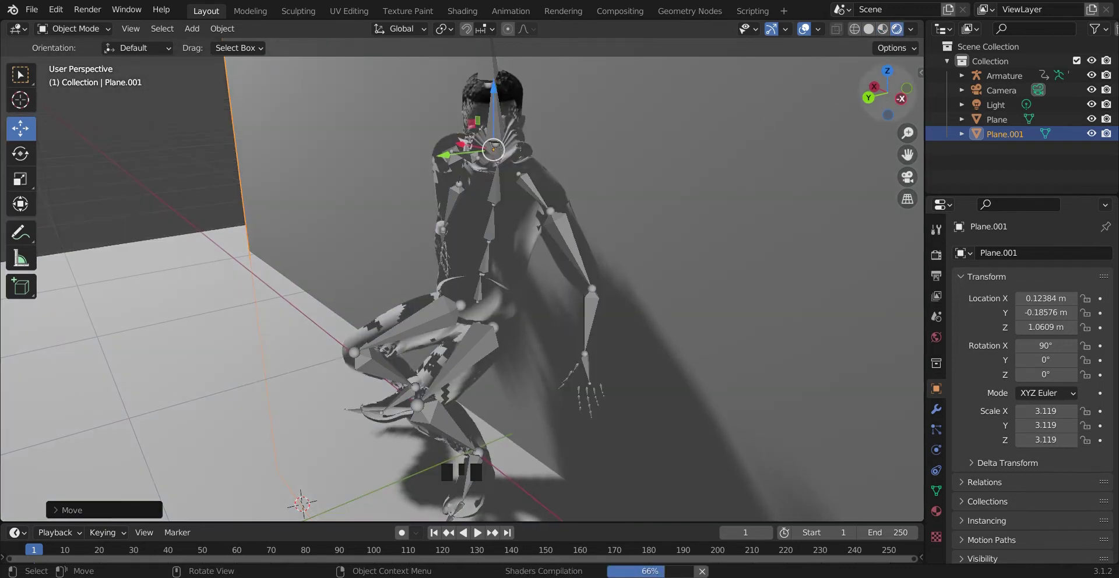
Move the light down near the character, to about -1.39 m on X and 1.22 m on Z.
drag(900, 98, 939, 80)
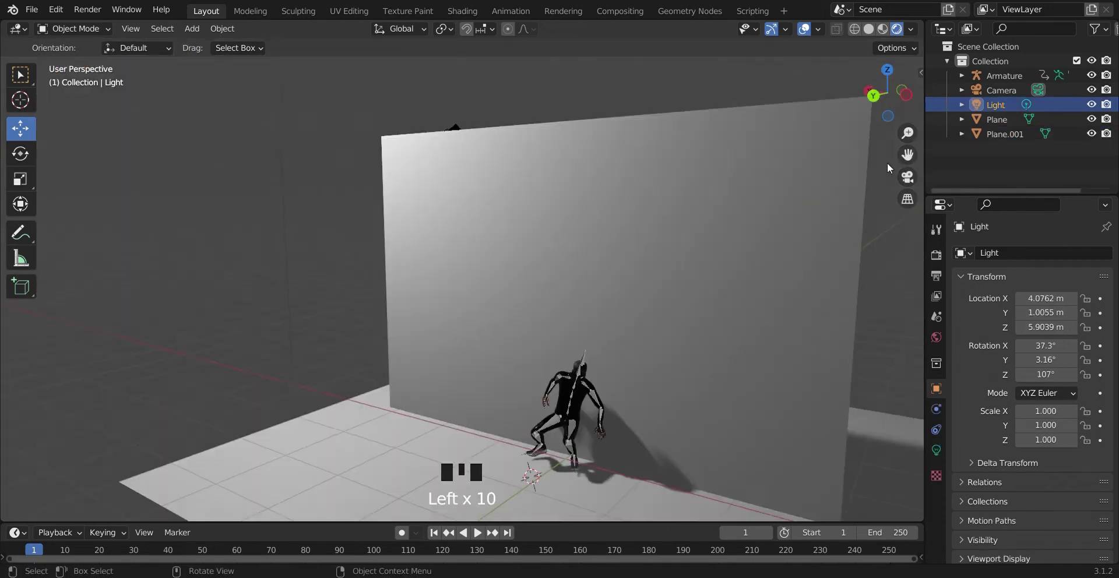
drag(883, 96, 877, 96)
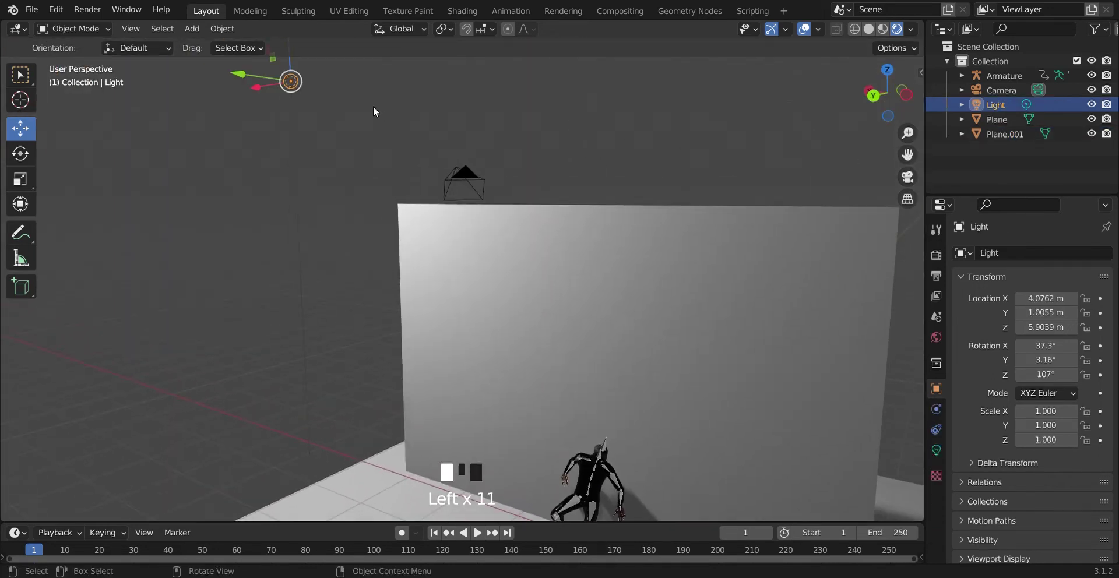
drag(295, 67, 641, 481)
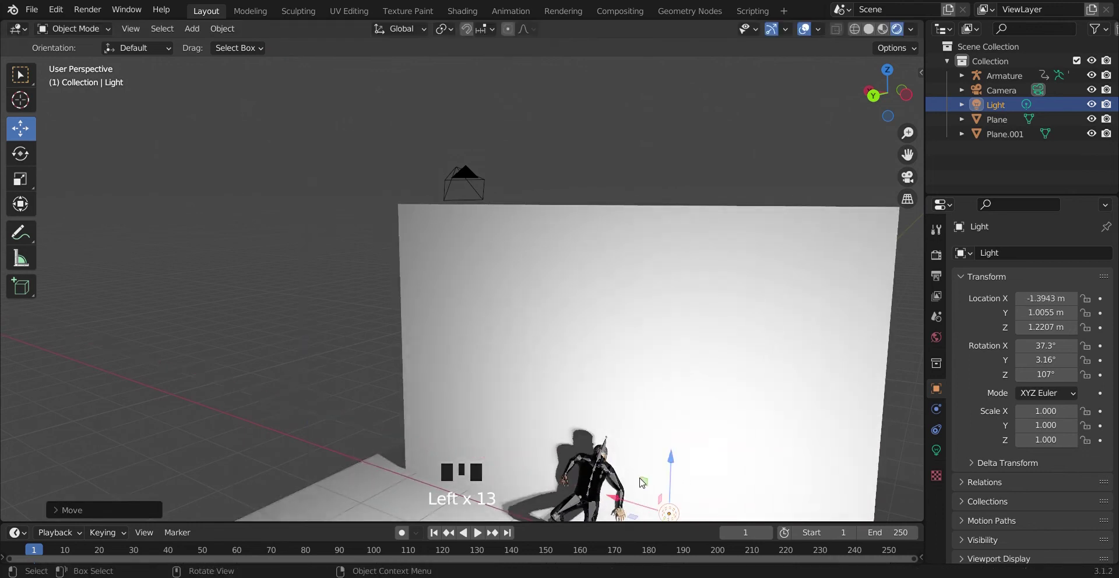
Hide the viewport overlays so that the rendered character shows without bones and grid.
click(805, 29)
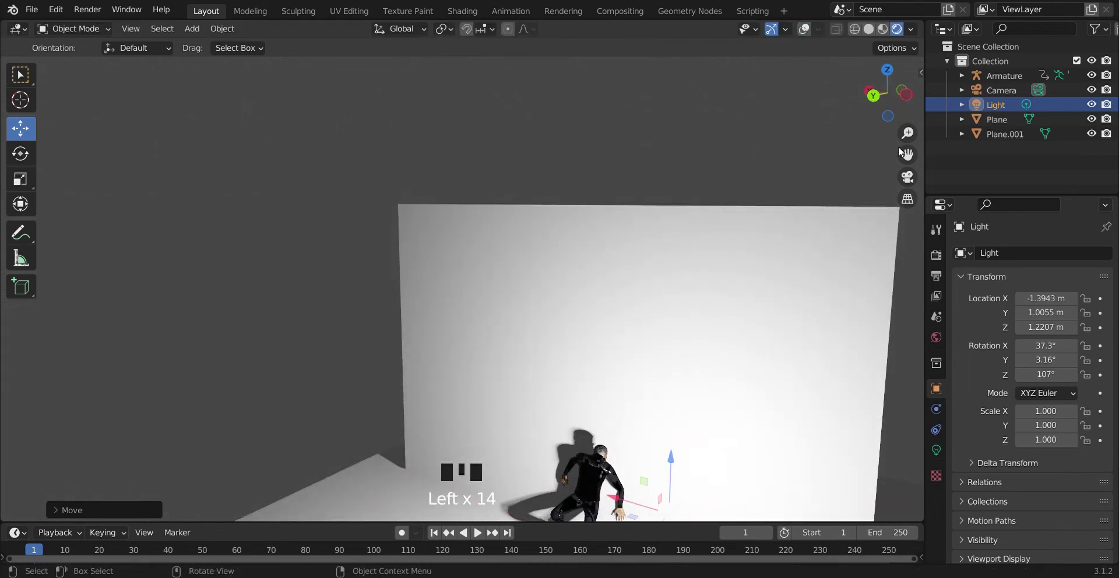
drag(908, 155, 799, 221)
drag(886, 102, 935, 109)
drag(907, 155, 902, 0)
drag(907, 133, 904, 228)
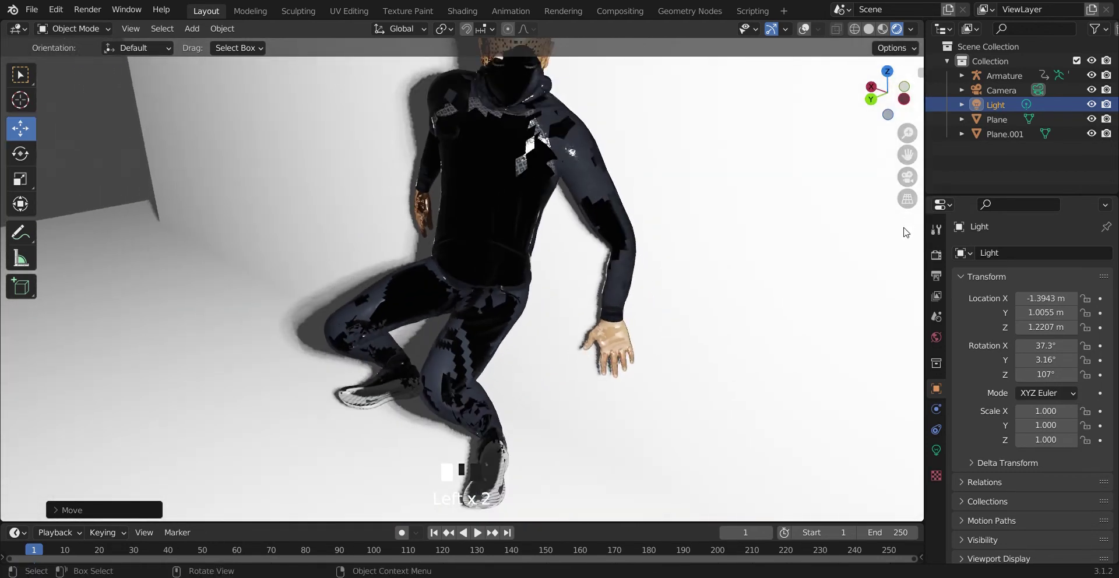
Set the render engine to Cycles and examine the character's materials from the front and the side.
double_click(936, 257)
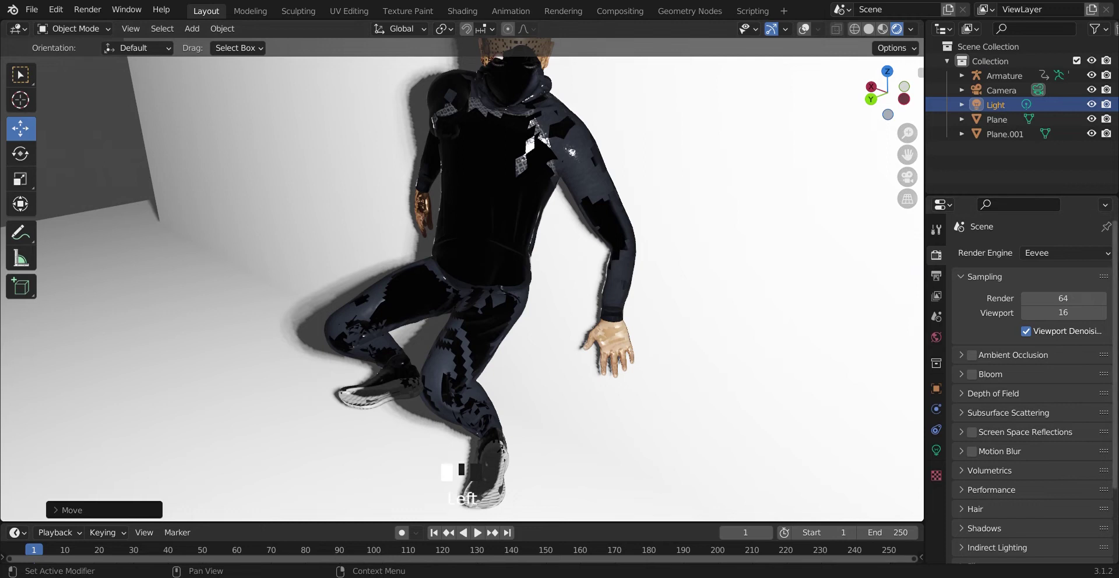
click(1065, 255)
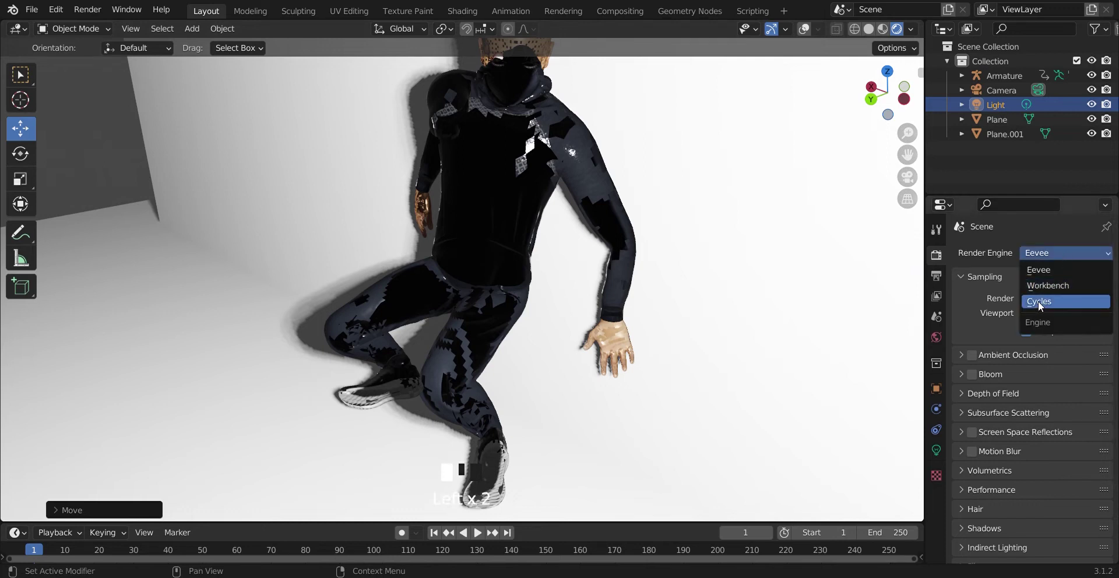
click(1038, 302)
click(1052, 253)
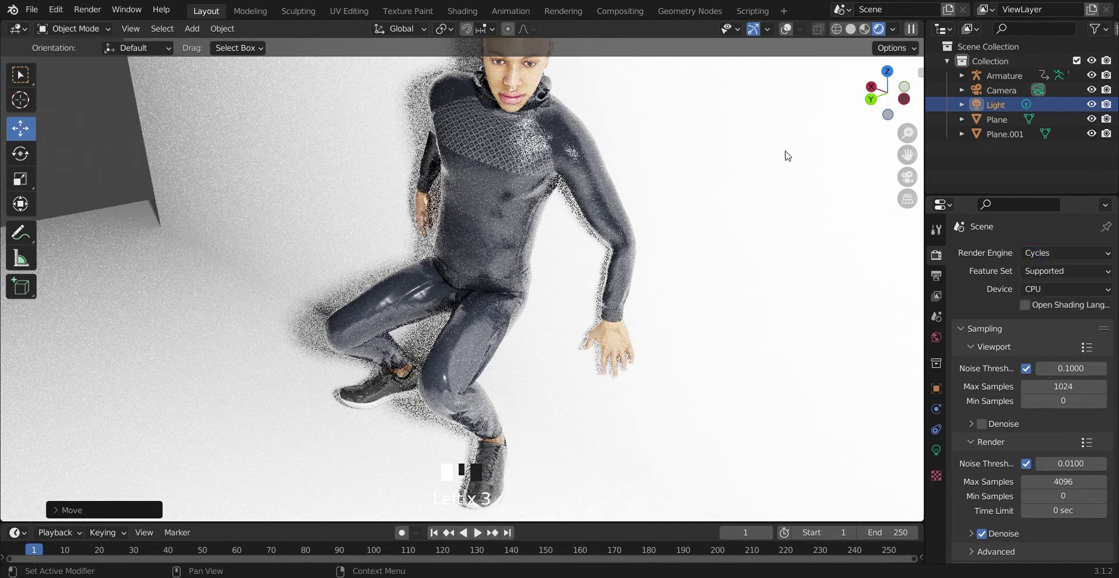
drag(886, 93, 967, 204)
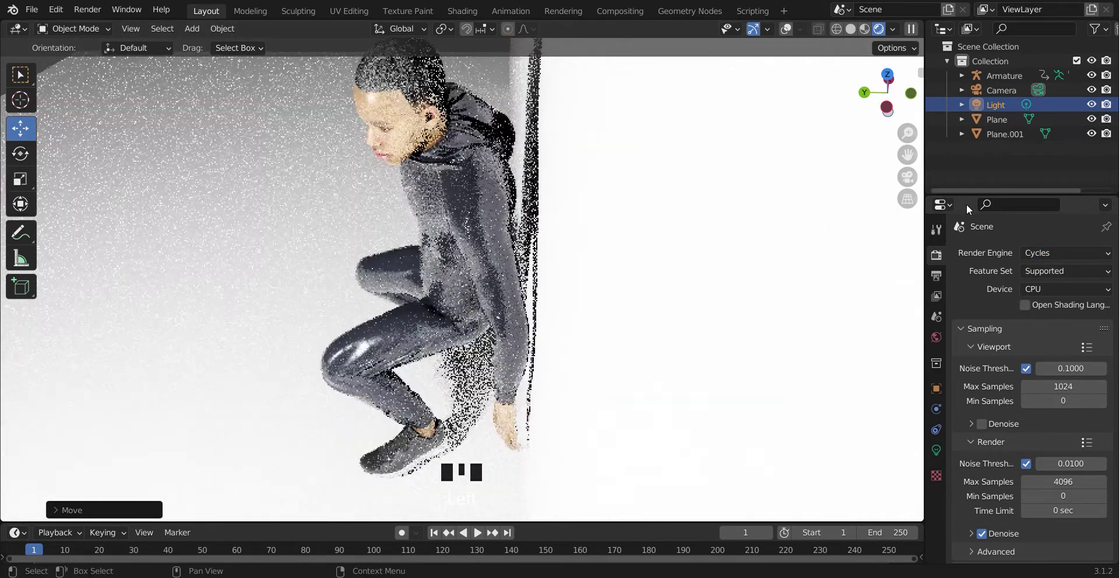
Check the compute device options for Cycles and set the render engine back to Eevee.
click(1033, 292)
click(1031, 323)
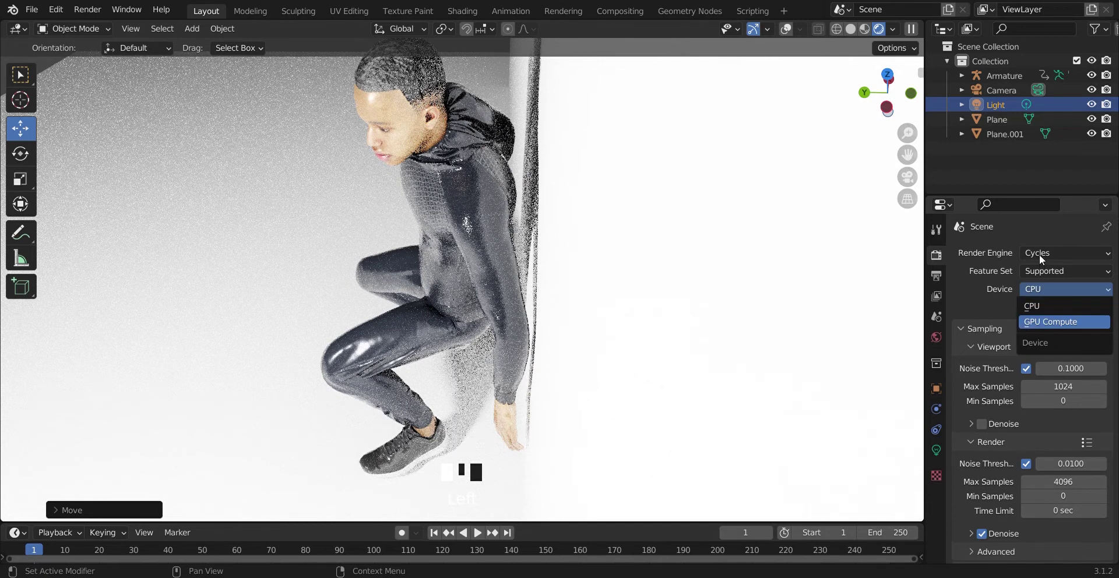
click(1040, 254)
click(1048, 272)
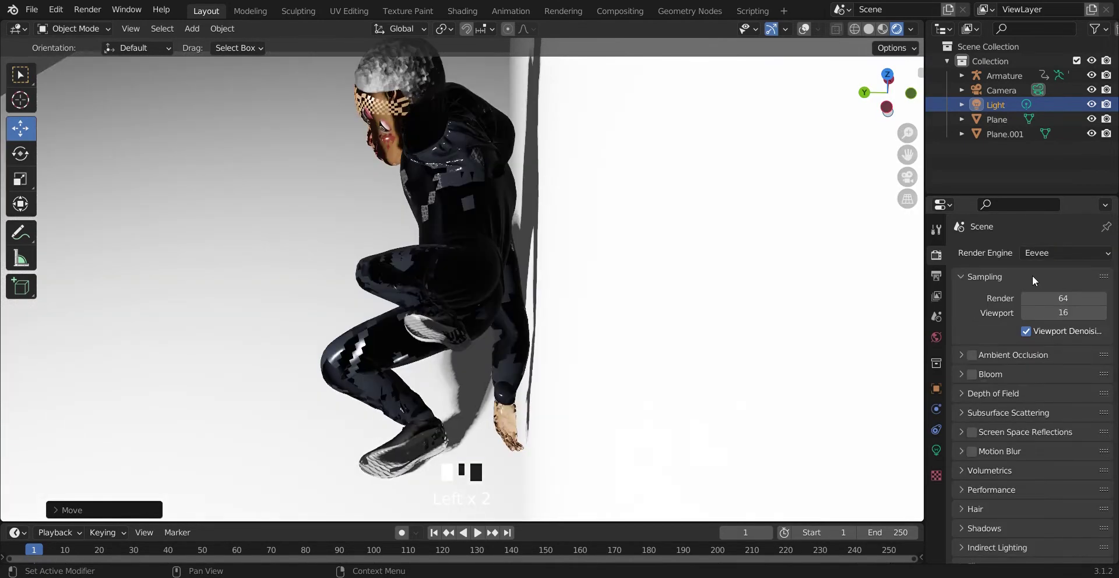
Select the character's hoodie, show the viewport overlays again and open the hoodie's material settings.
drag(874, 114, 888, 149)
drag(1115, 382, 1115, 451)
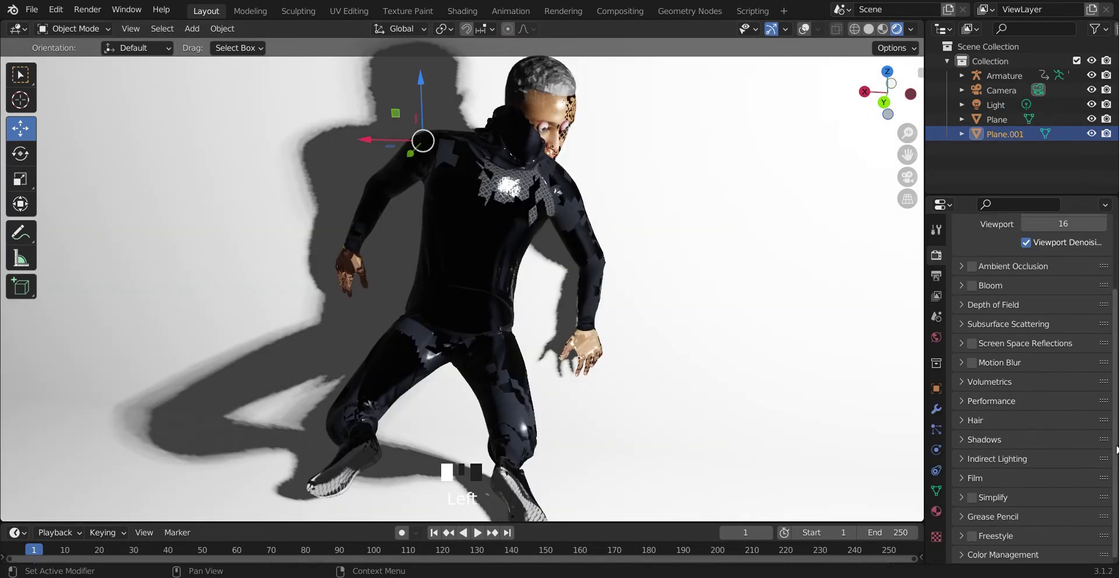
click(936, 512)
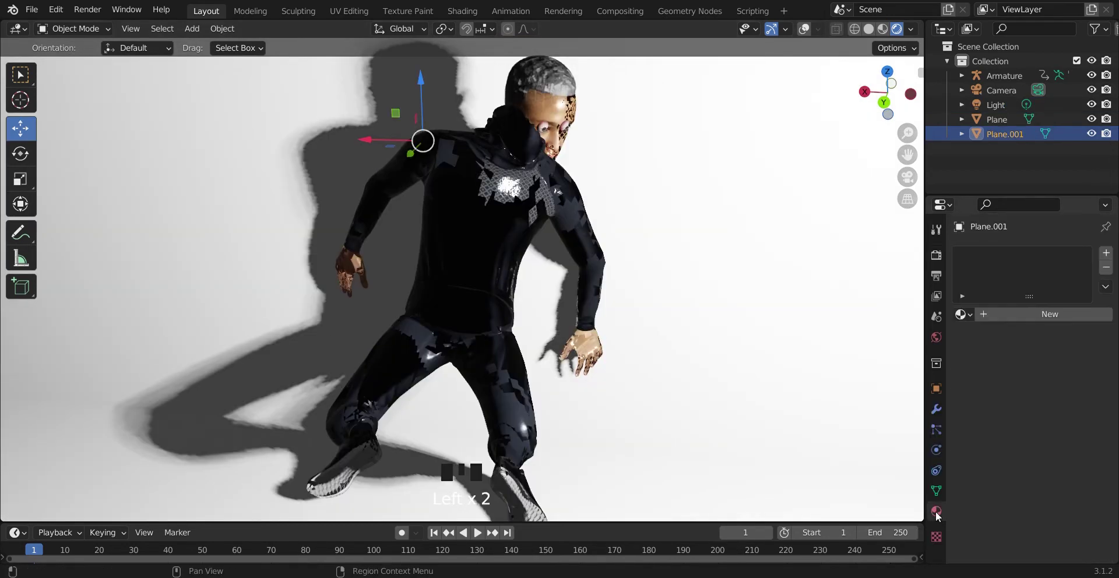
click(526, 190)
click(804, 30)
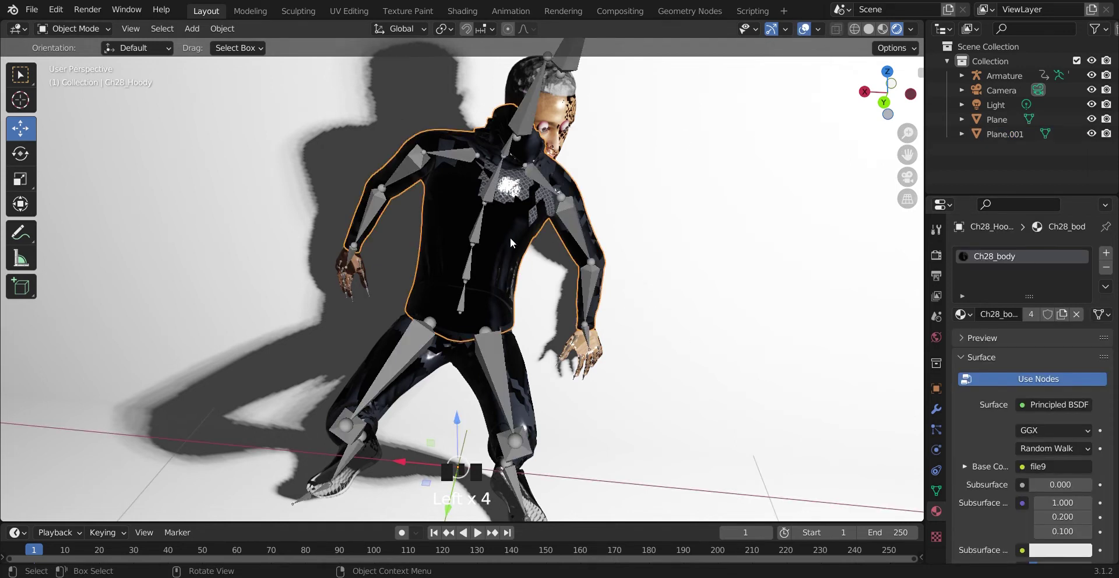
click(935, 512)
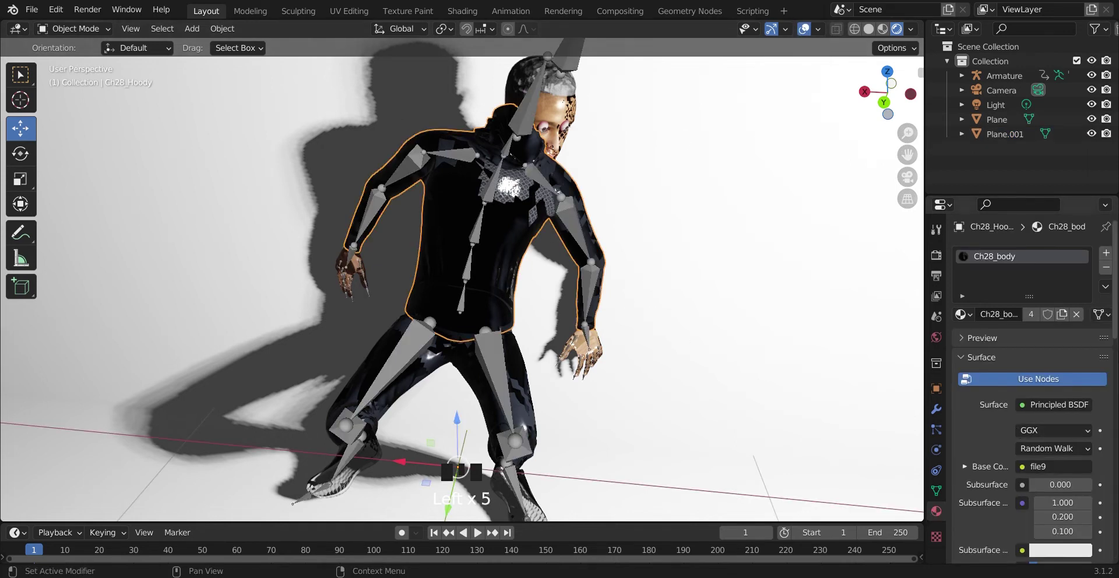
Set the Blend Mode and the Shadow Mode of the hoodie's Ch28_body material to Alpha Hashed.
drag(1115, 309, 1117, 514)
click(963, 379)
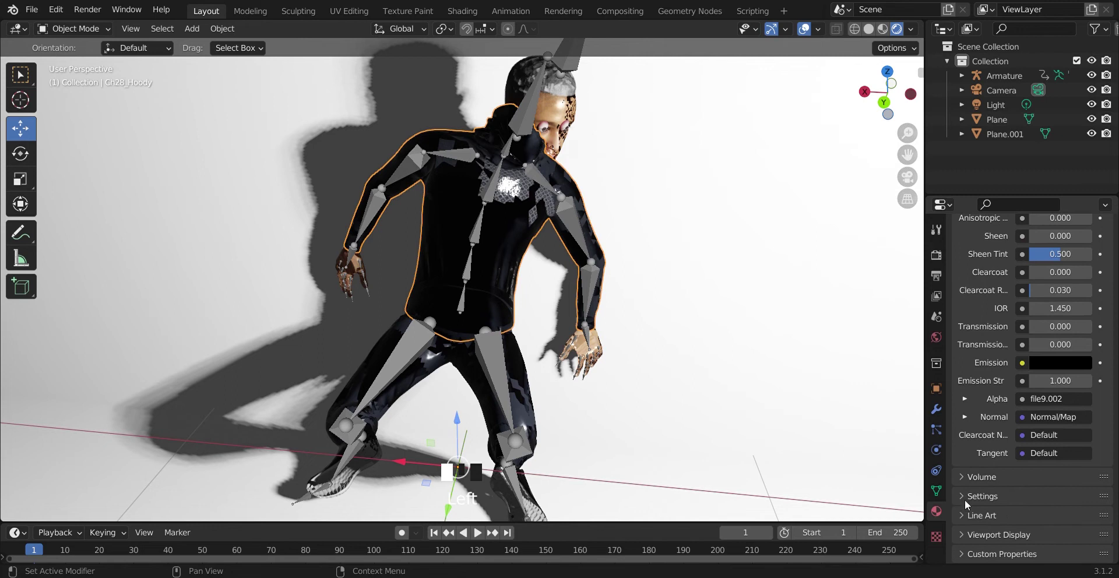
click(965, 501)
drag(1114, 494, 1116, 551)
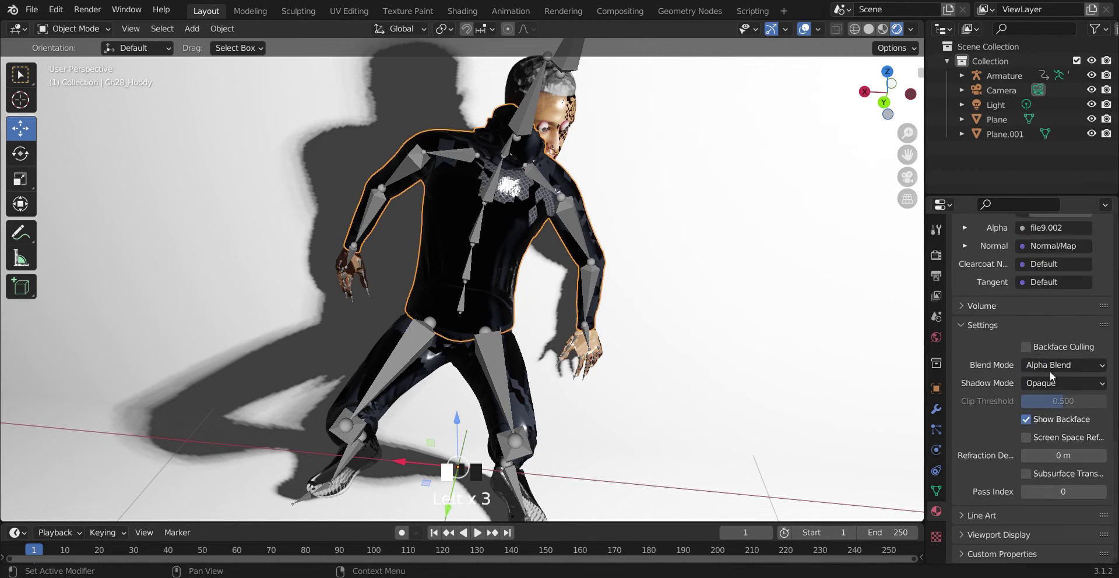
click(1072, 366)
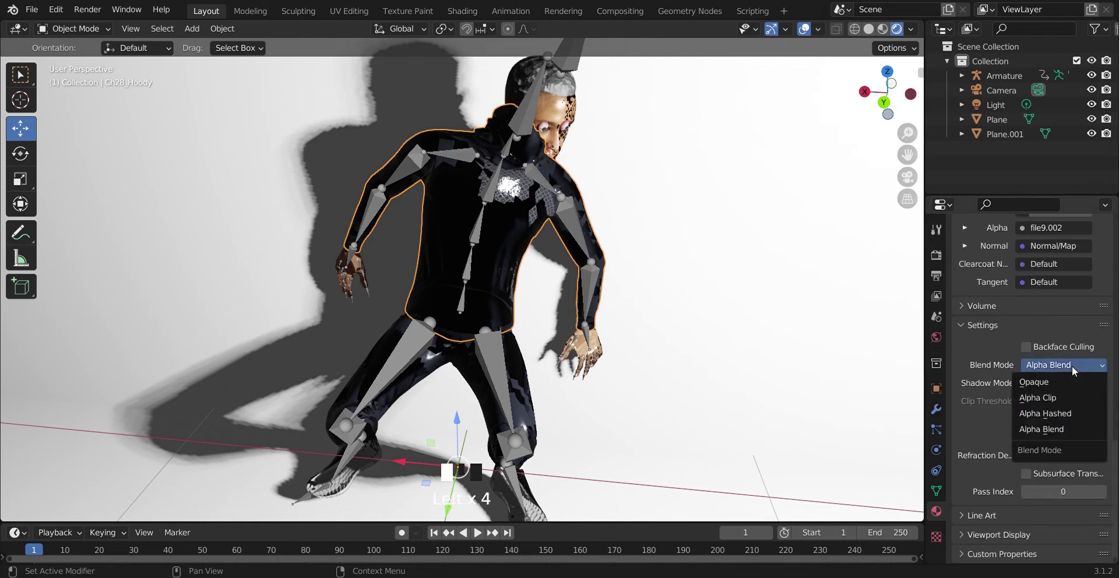
click(1040, 416)
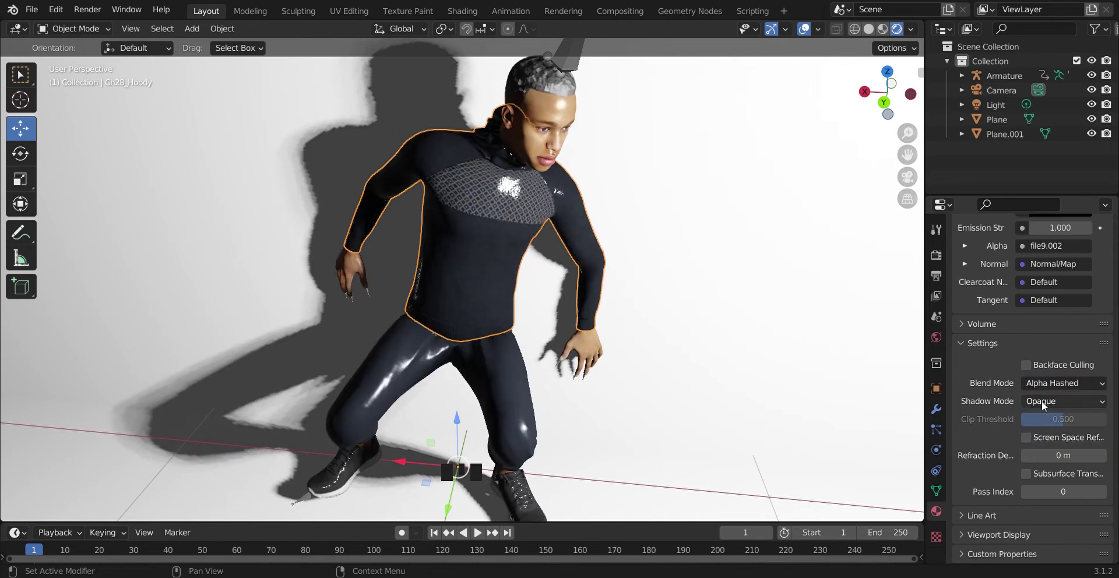
click(1045, 402)
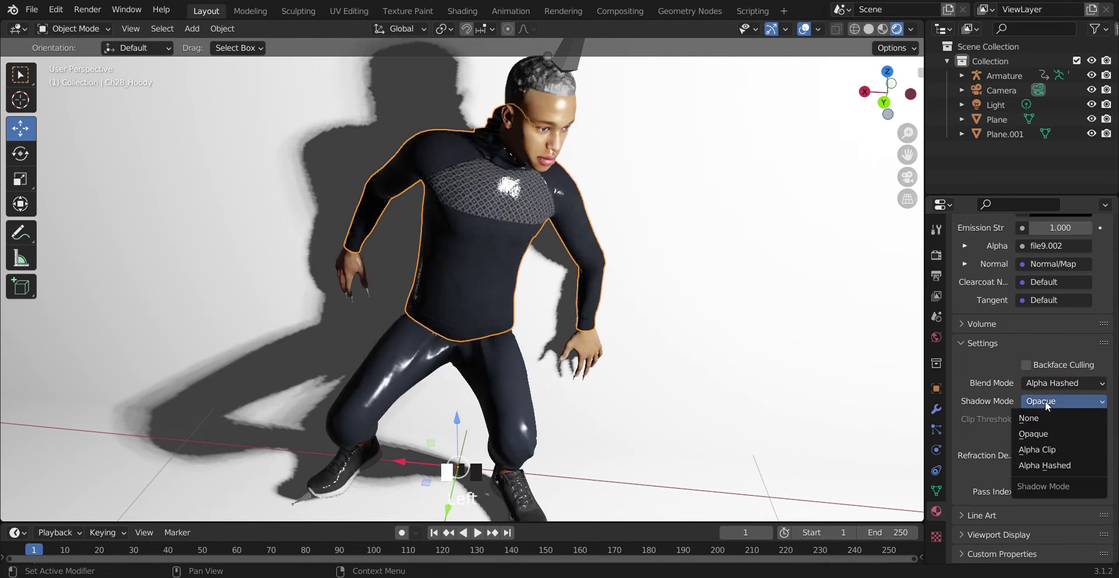
click(1046, 466)
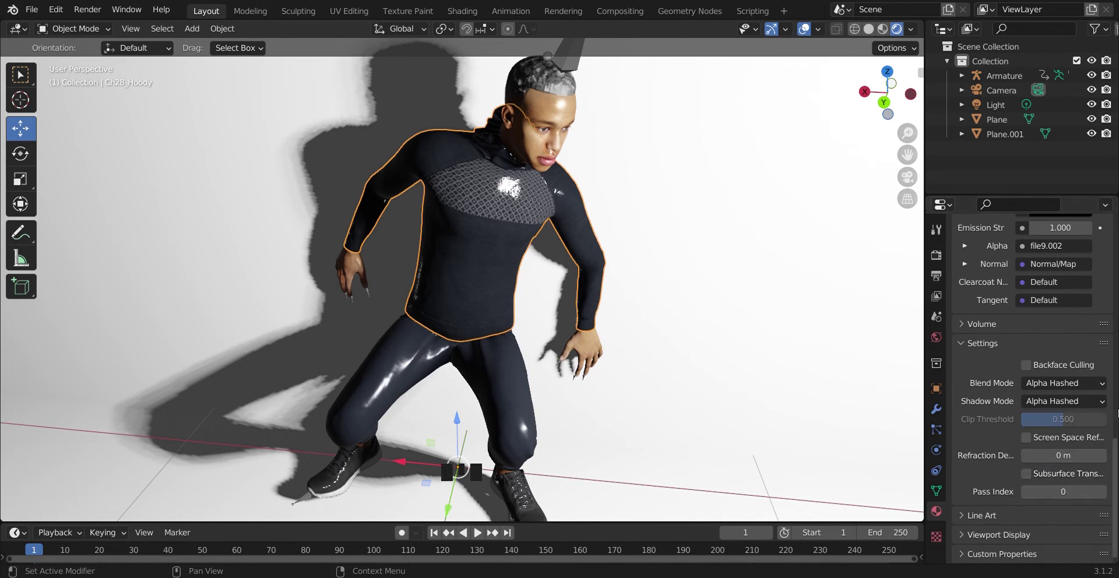
Set the Blend Mode and Shadow Mode of the hair's material to Alpha Hashed and inspect the character from head to feet.
scroll(1117, 429, up, 3)
click(751, 241)
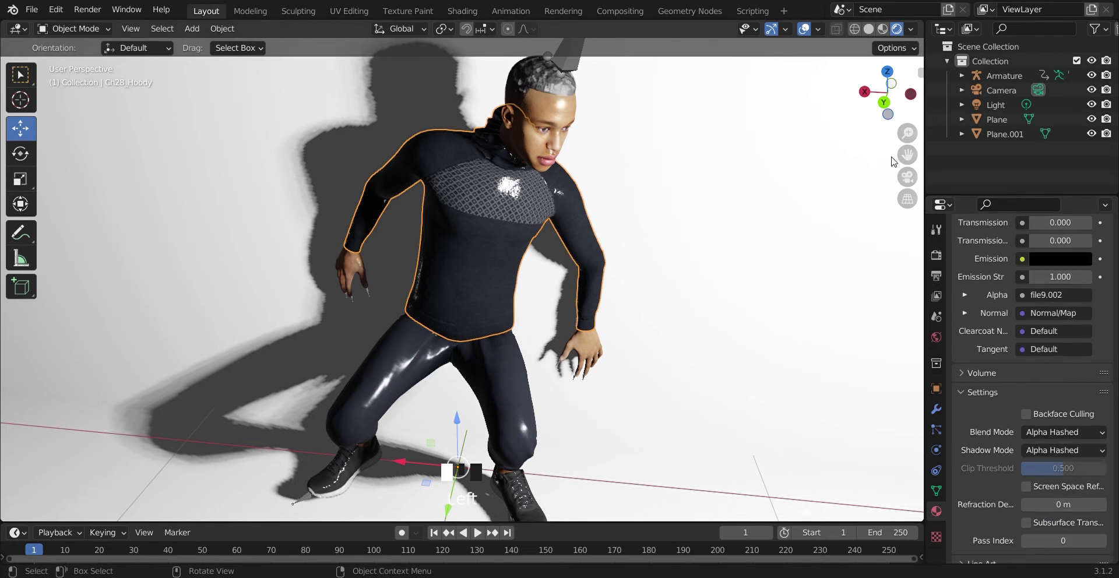
drag(907, 155, 588, 154)
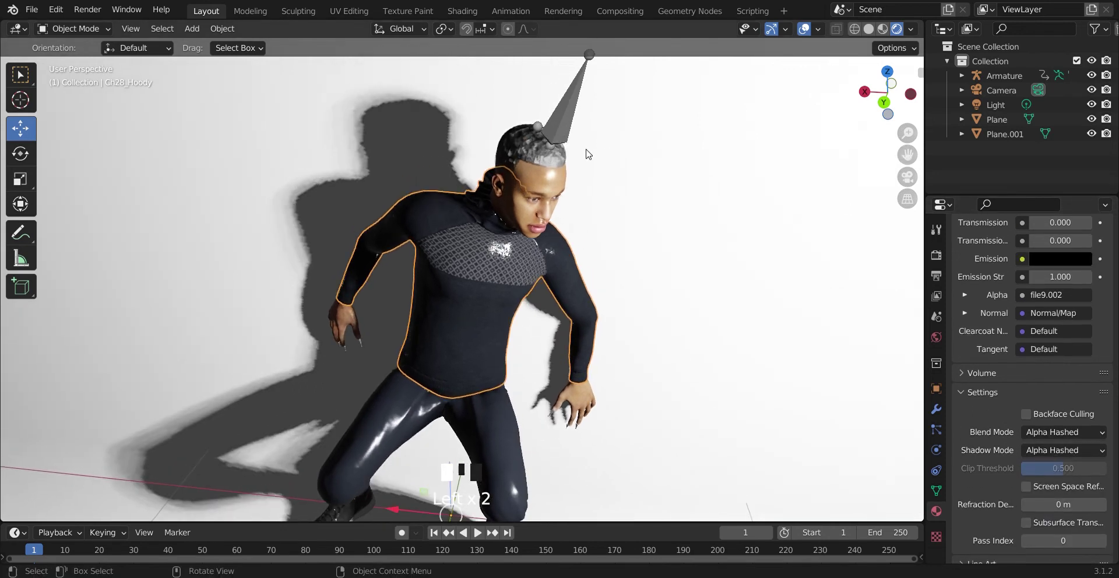
click(526, 152)
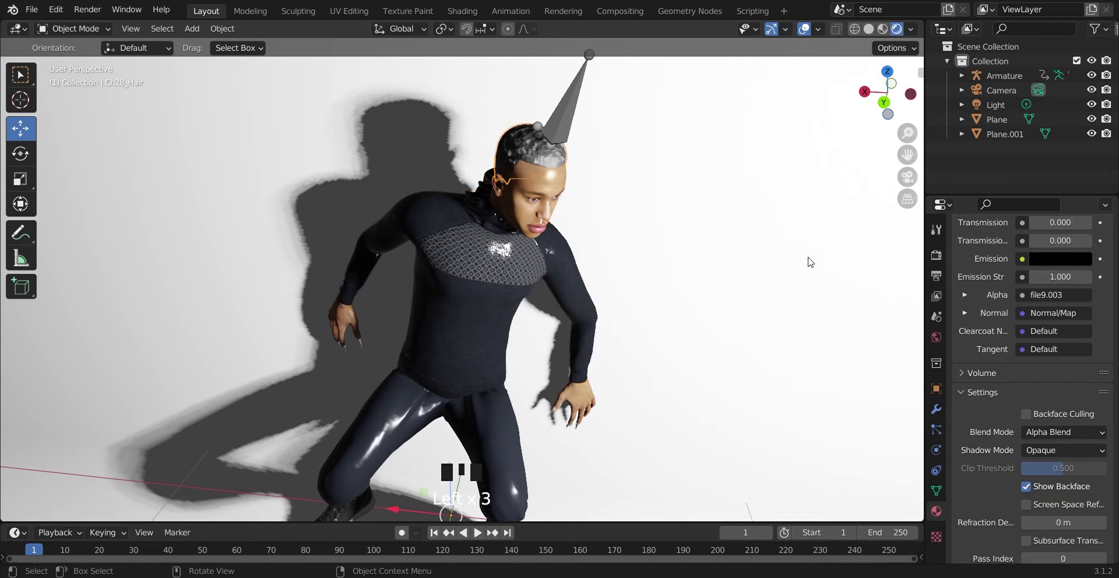
click(1058, 434)
click(1045, 481)
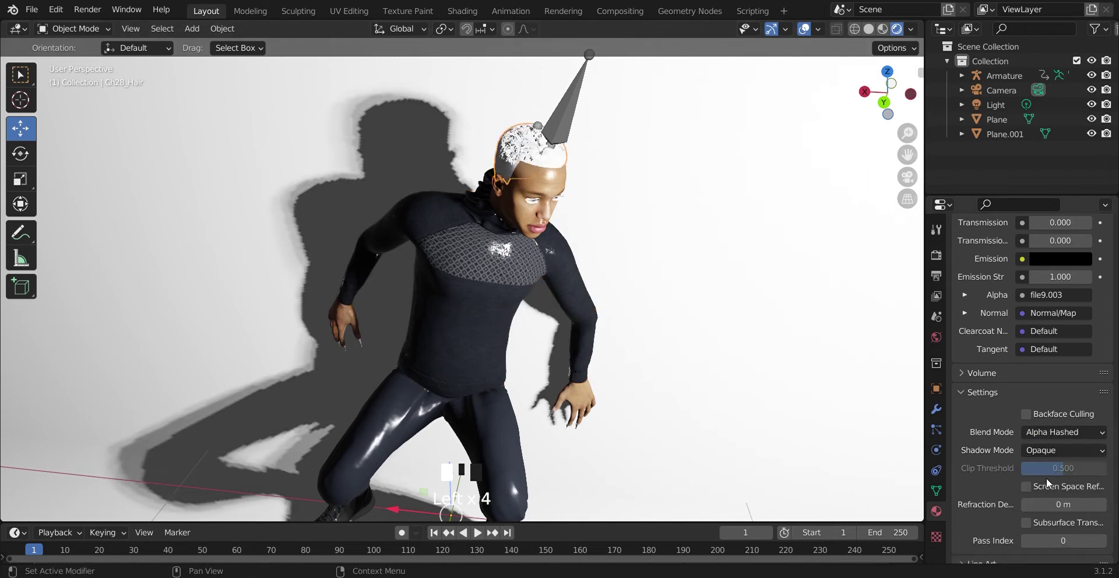
click(1059, 451)
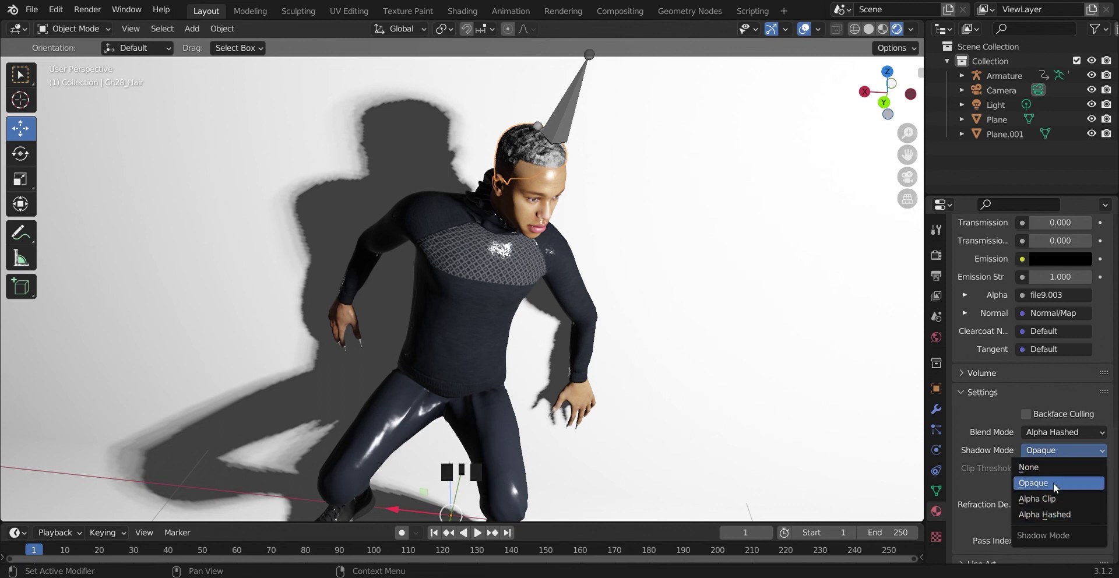
click(1039, 518)
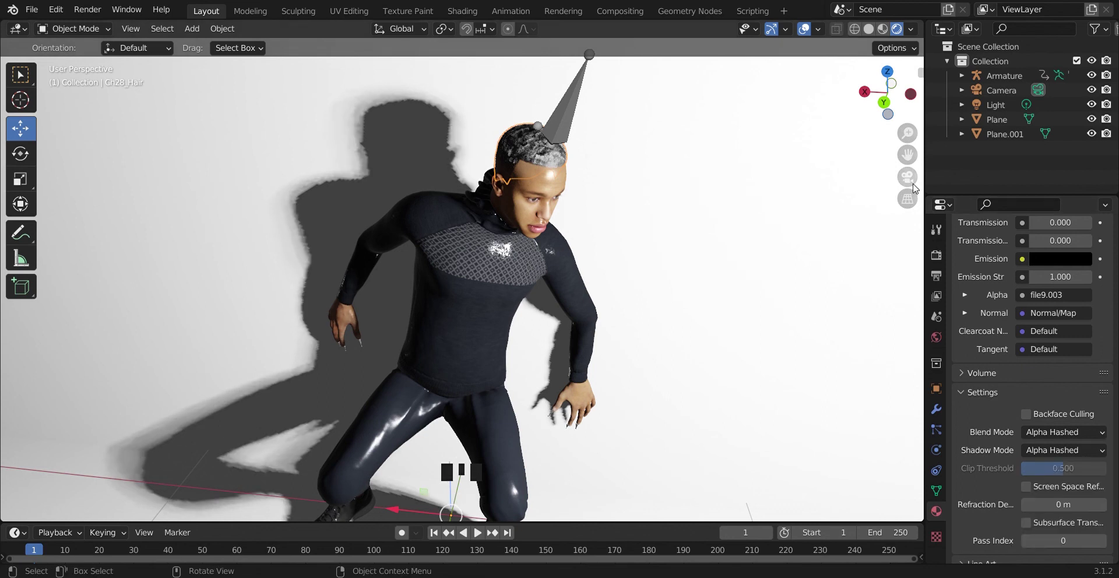
drag(911, 163, 922, 29)
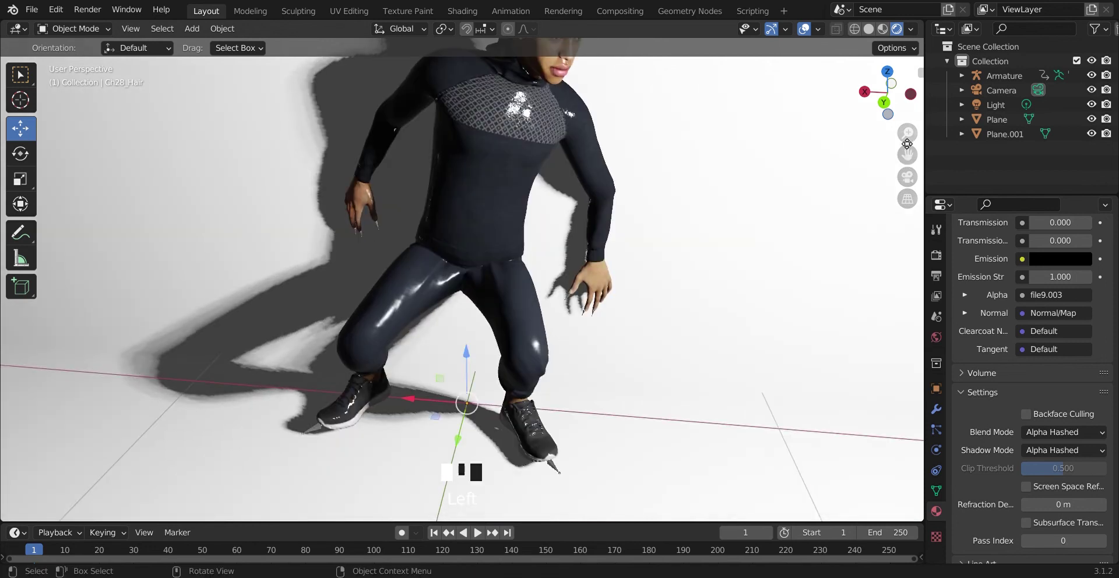
drag(904, 139, 907, 253)
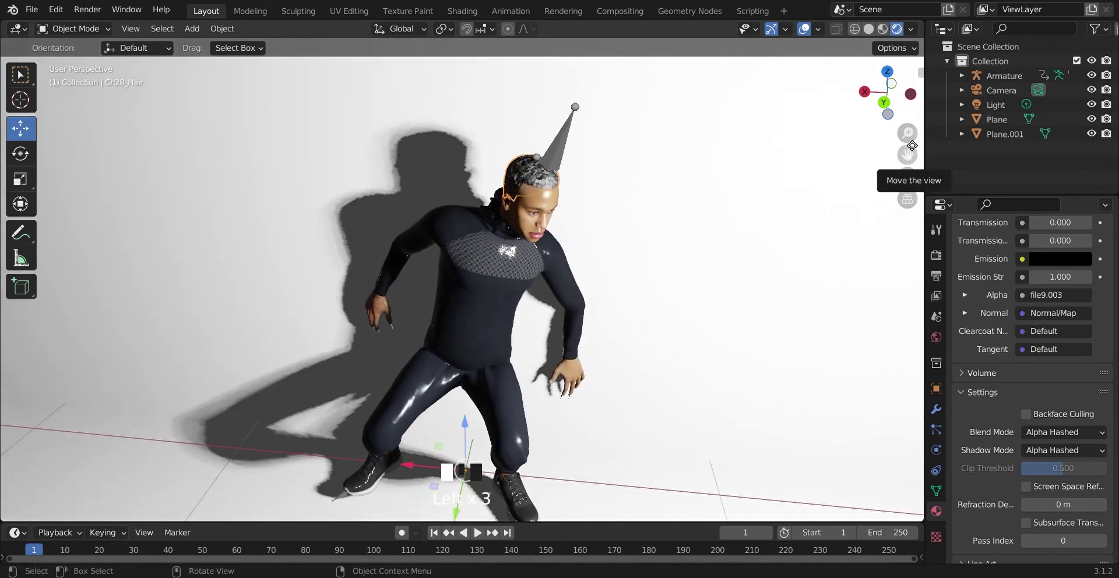
drag(900, 107, 700, 315)
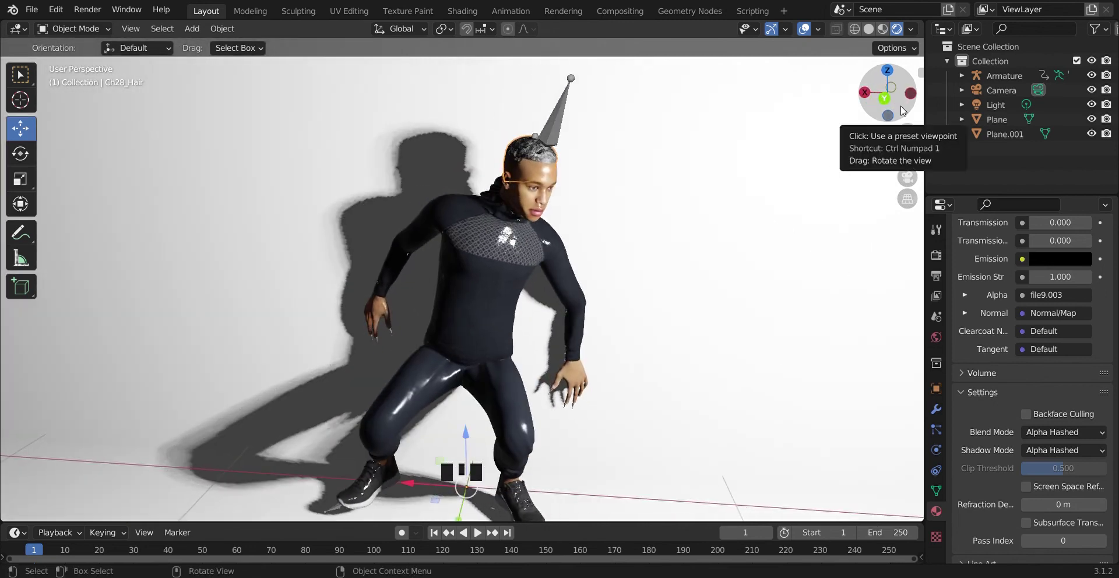